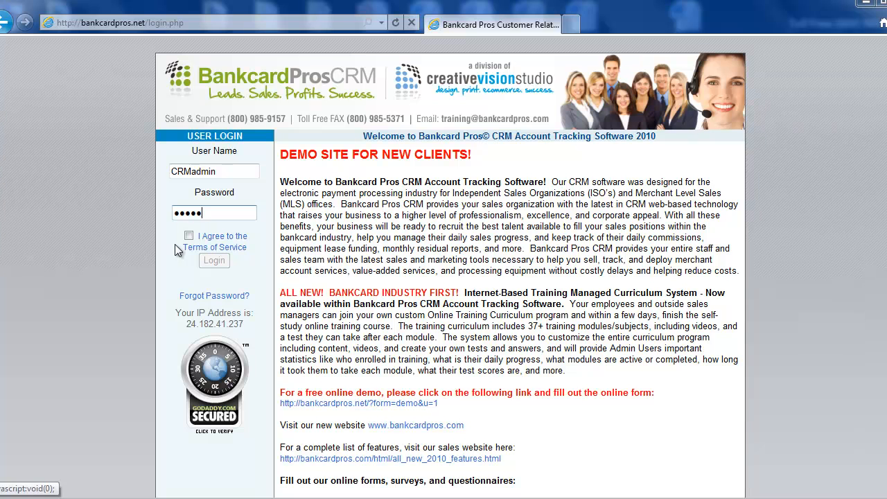
- Agree to the Terms of Service and log in, declining the RoboForm master password request
click(189, 236)
click(211, 260)
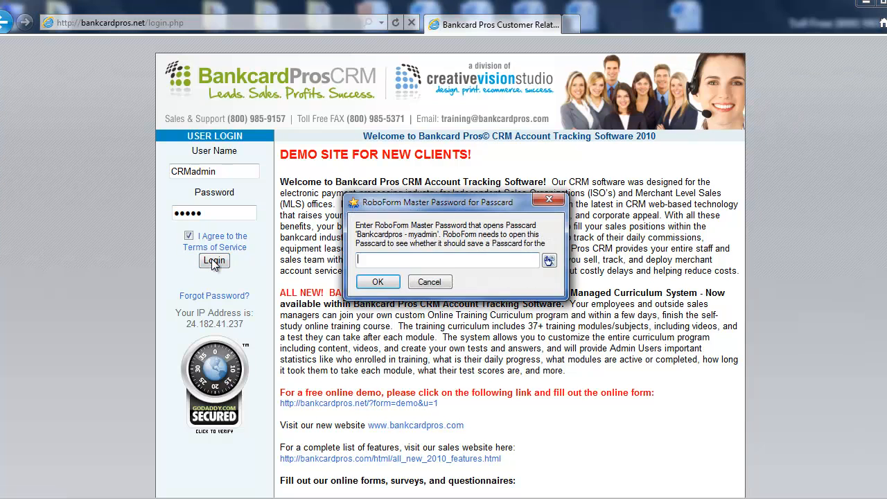
click(430, 295)
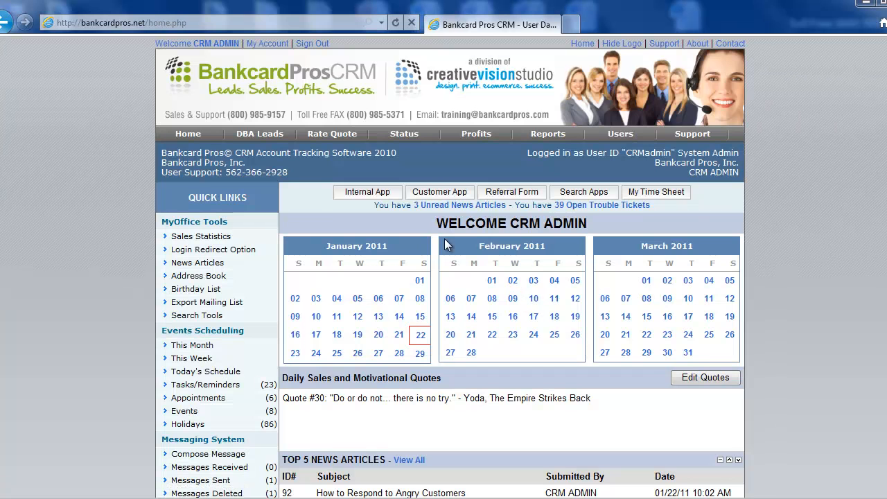
- Start a new internal application from the home dashboard and look over its Get Started form
scroll(129, 247, down, 5)
scroll(128, 247, down, 6)
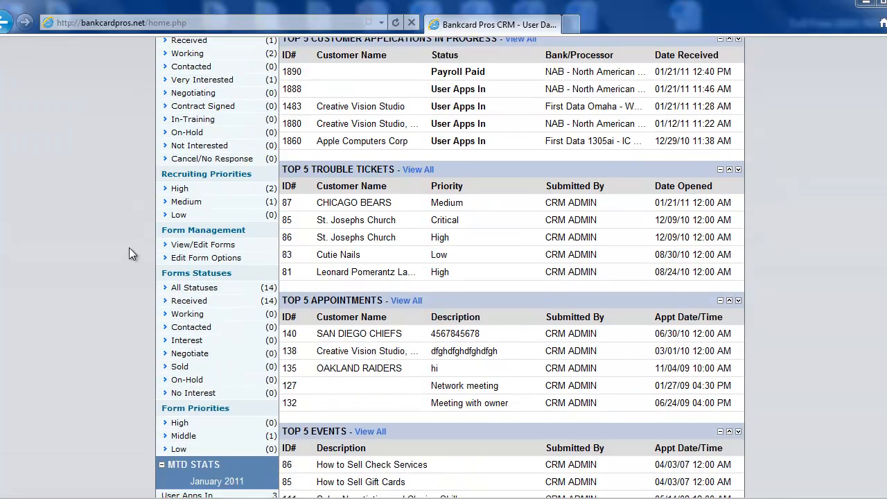
scroll(129, 248, up, 8)
scroll(129, 248, up, 3)
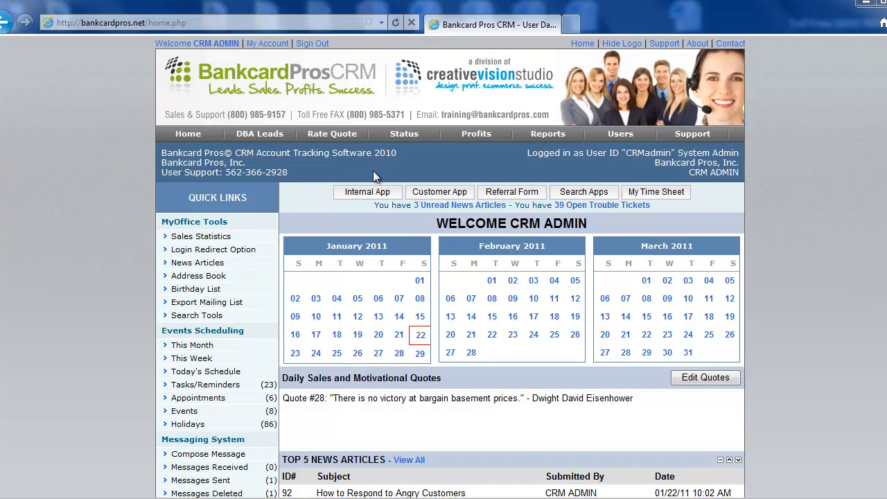
click(368, 194)
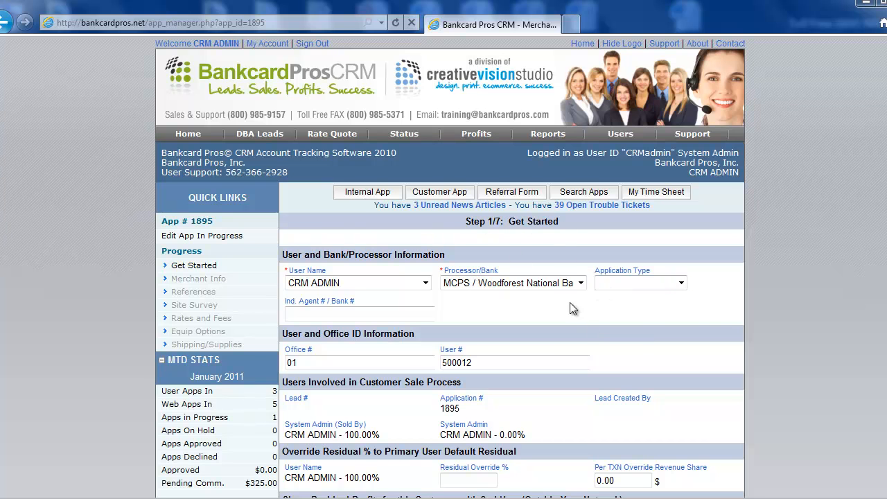
scroll(758, 309, down, 6)
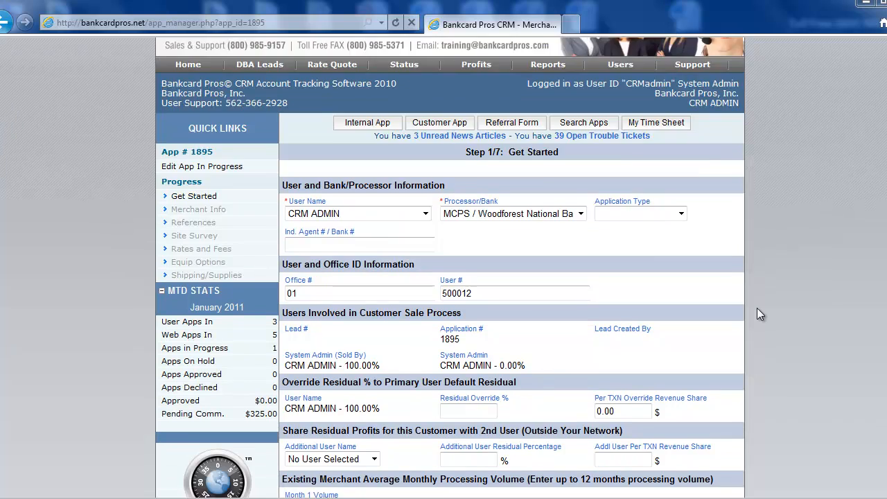
scroll(756, 307, down, 3)
scroll(757, 307, up, 15)
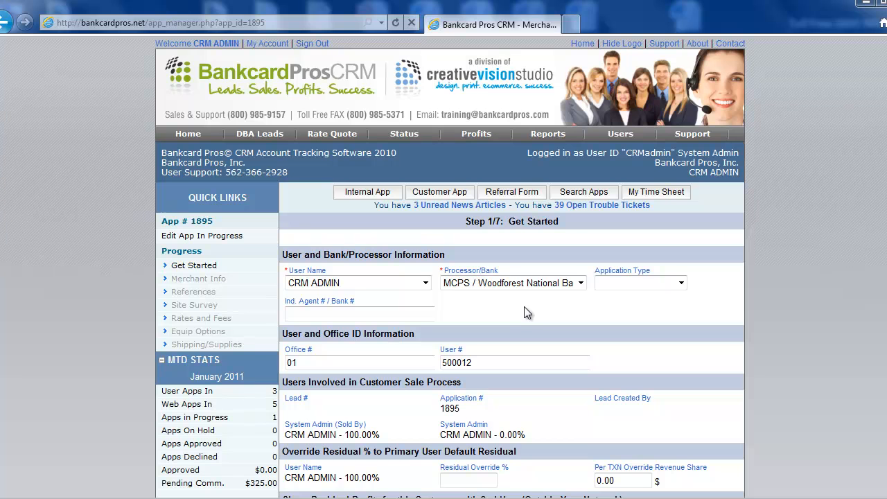
- Assign the application to the user Britney Spears
click(426, 284)
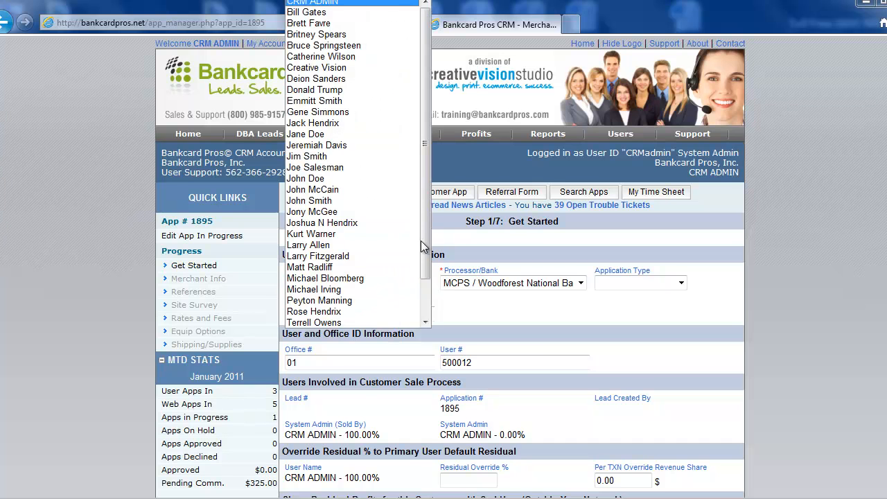
scroll(388, 144, down, 2)
scroll(388, 145, up, 2)
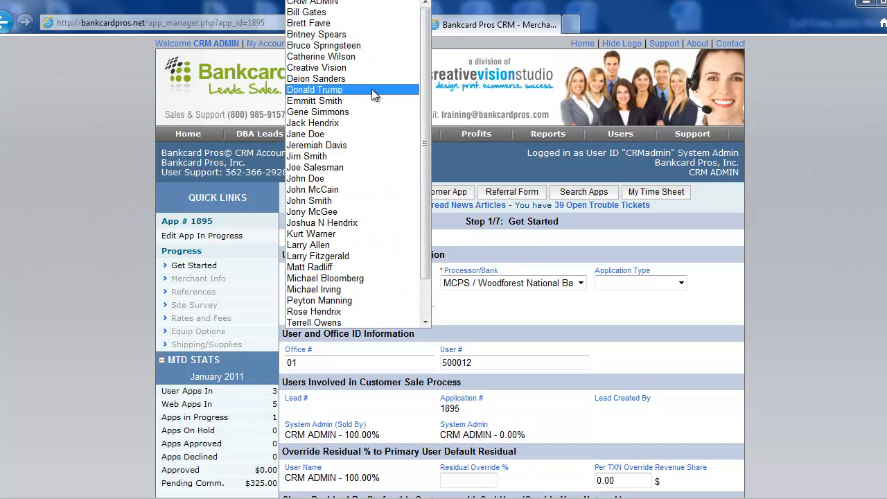
click(330, 36)
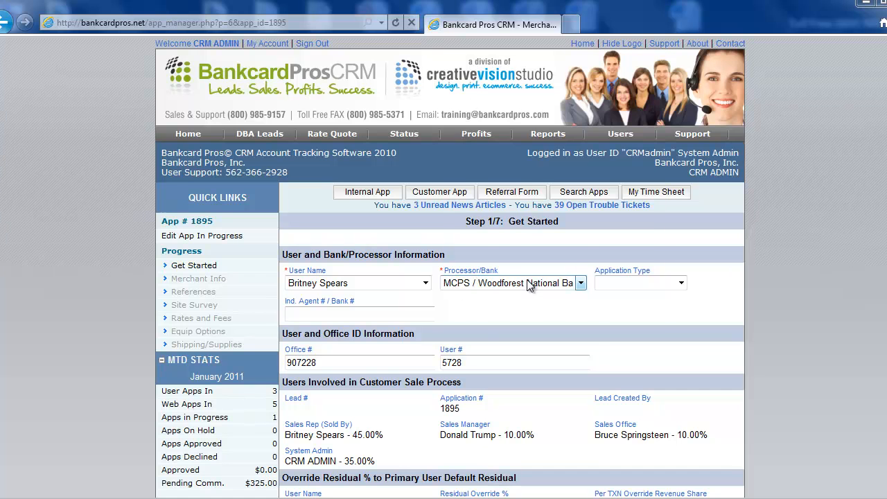
- Choose MCPS / Woodforest National Bank as the processor and New location as the application type
click(530, 286)
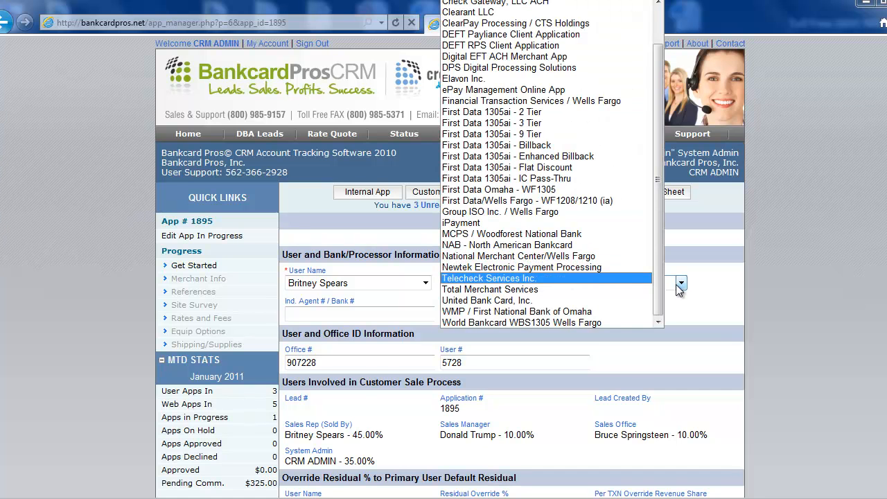
click(512, 234)
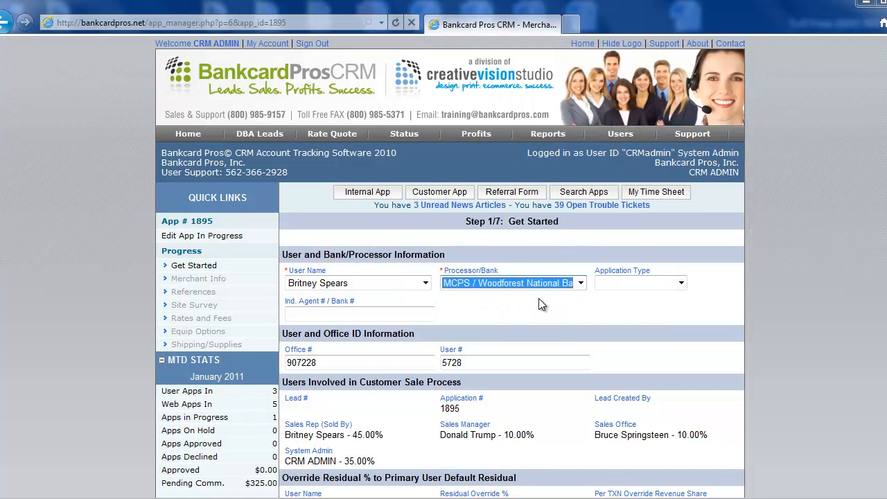
click(621, 281)
click(623, 302)
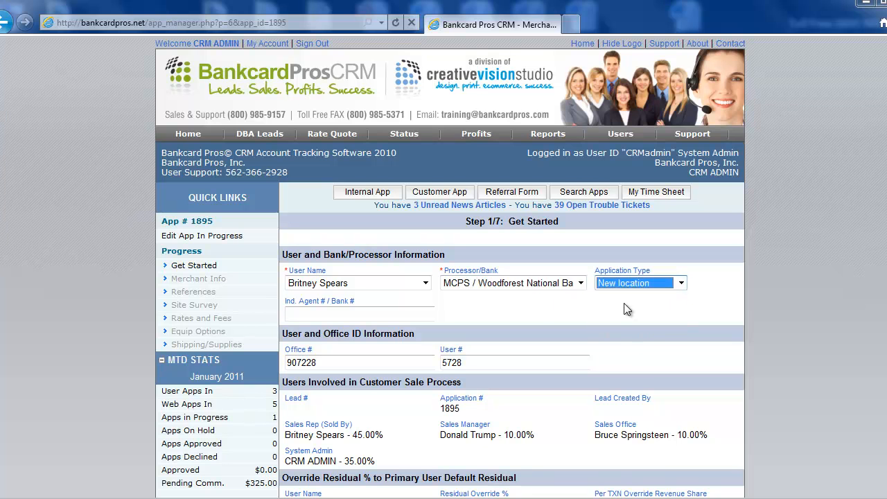
click(642, 307)
- Examine the users involved in the customer sale process and their percentages, from the sales rep up to the system admin
scroll(643, 307, down, 3)
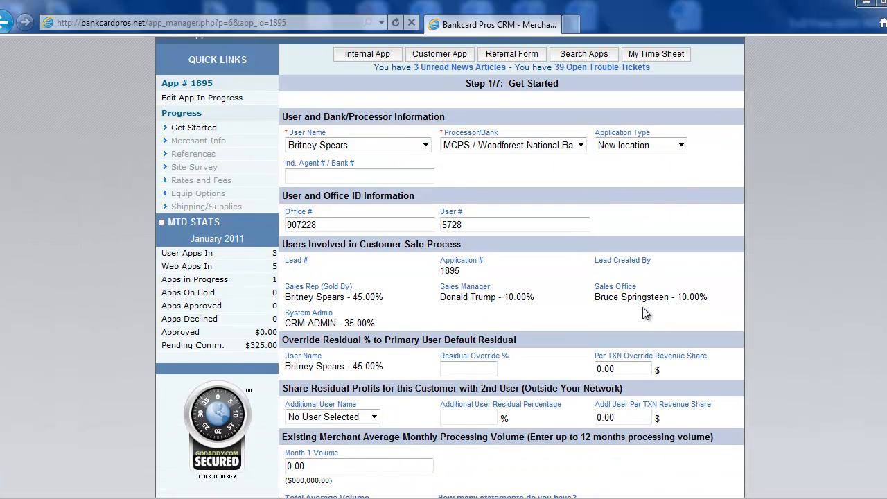
scroll(642, 307, down, 2)
drag(286, 173, 424, 205)
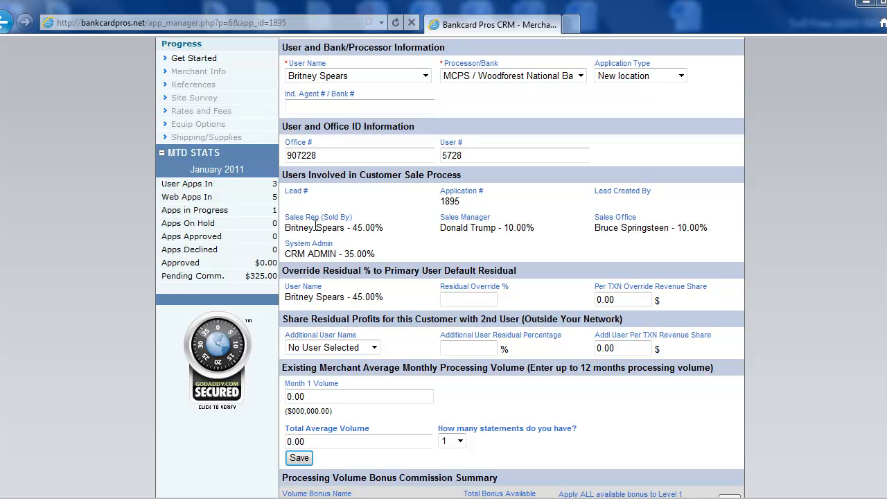
drag(286, 227, 362, 227)
click(360, 227)
double_click(367, 227)
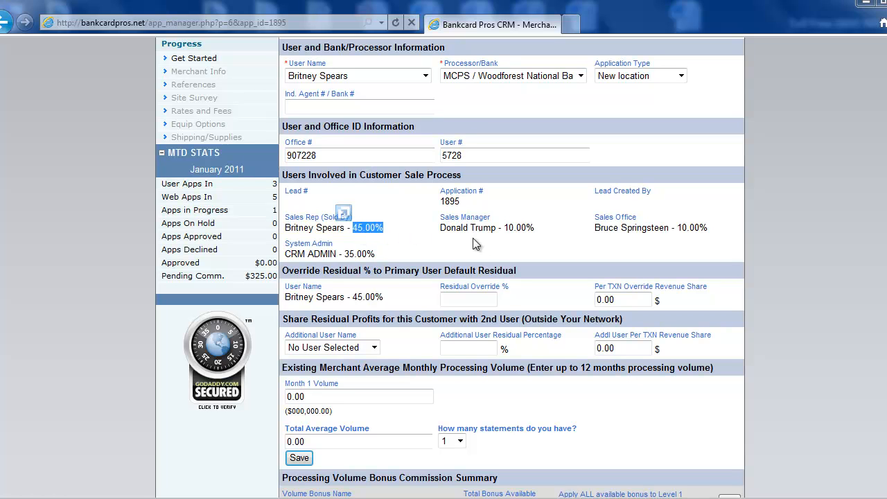
drag(535, 228, 452, 223)
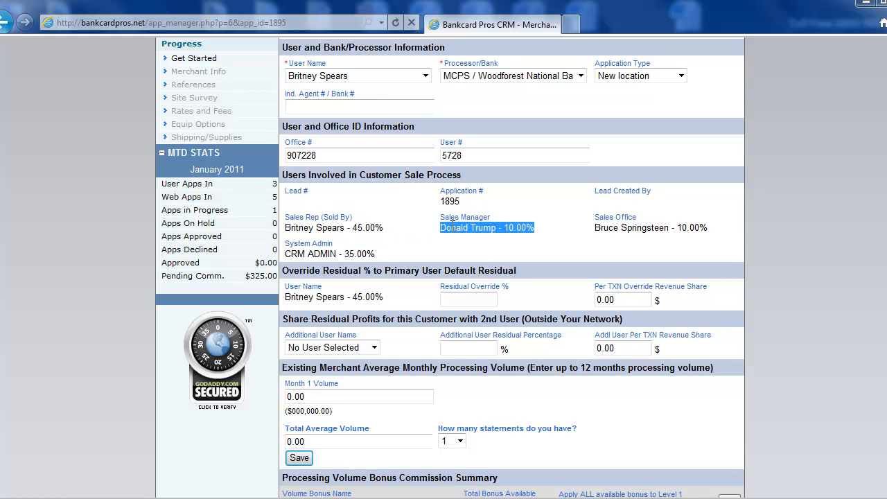
drag(709, 228, 596, 229)
click(558, 226)
mouse_move(376, 254)
mouse_down()
mouse_move(284, 257)
mouse_move(291, 245)
mouse_move(337, 244)
mouse_move(375, 255)
mouse_up()
drag(356, 225, 705, 229)
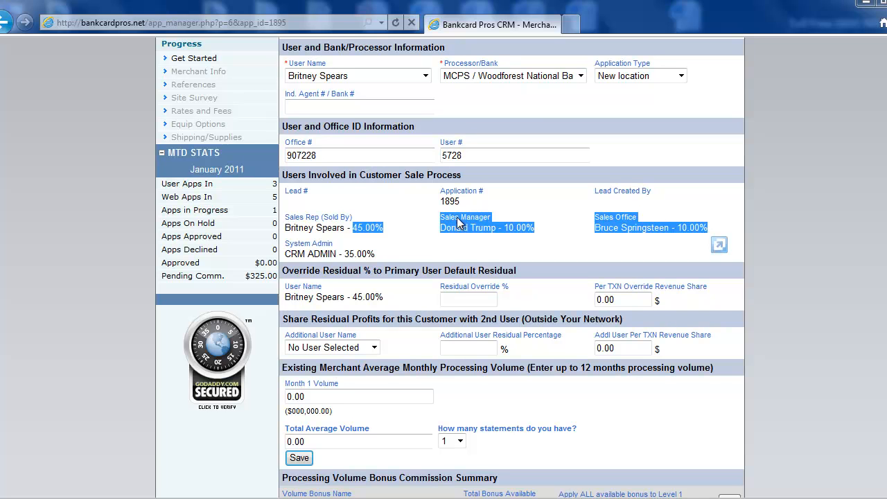
click(412, 236)
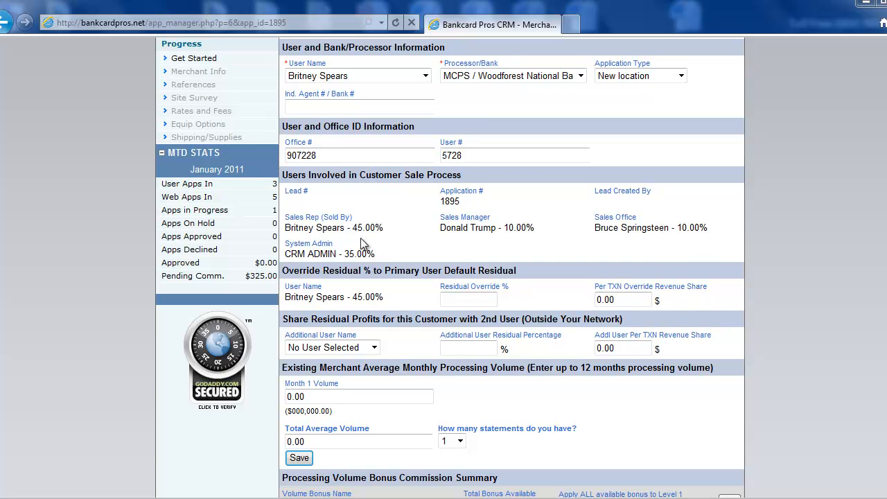
scroll(374, 226, down, 2)
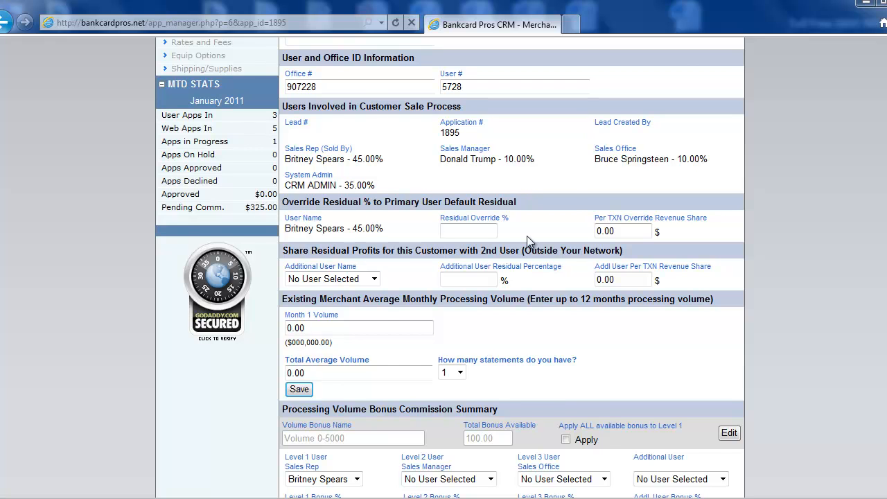
- Set the number of statements to 3, enter monthly processing volumes of 5,678, 56,788 and 56,788, and save them
scroll(528, 239, down, 2)
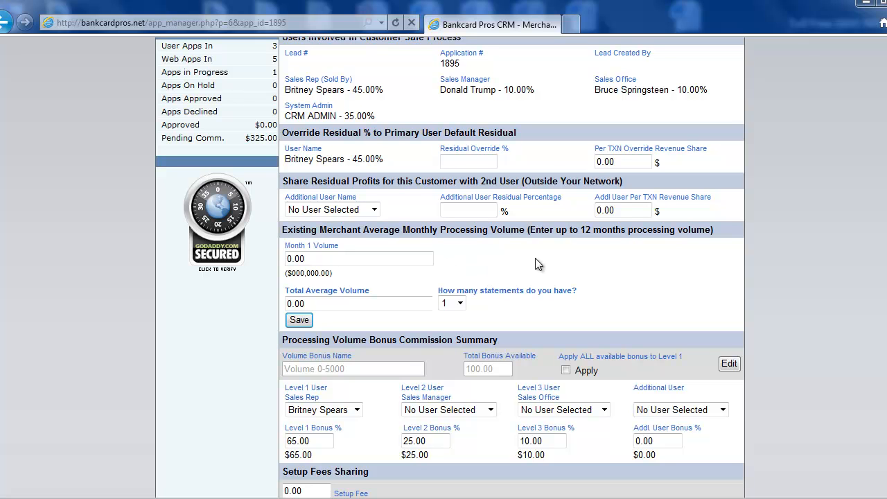
click(459, 303)
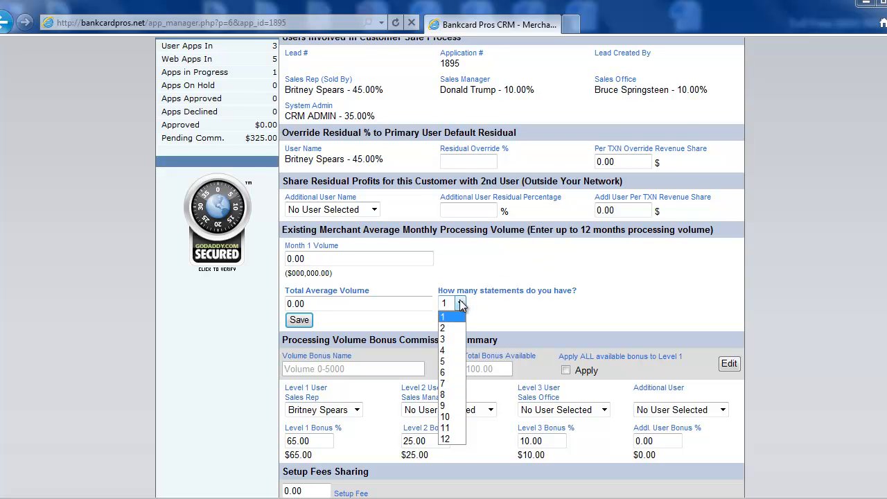
click(447, 339)
drag(342, 257, 286, 258)
text(5678)
key(Tab)
text(56,788)
key(Tab)
text(56,78)
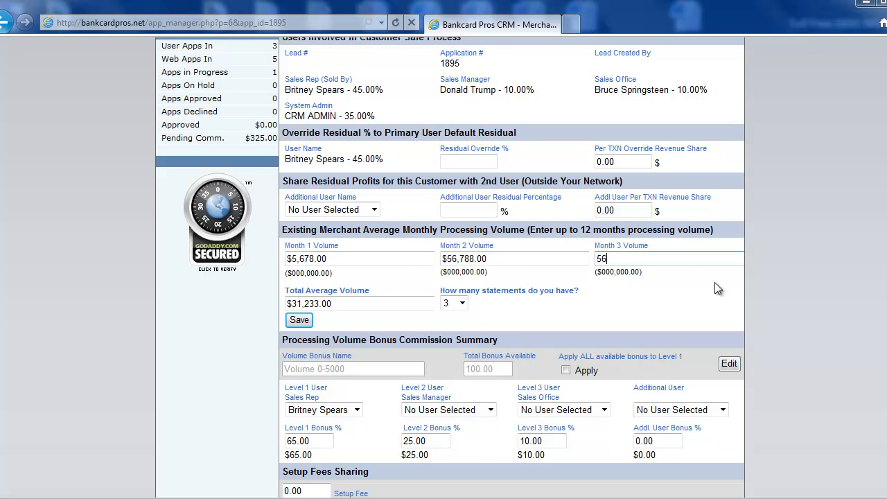
text(88)
click(714, 282)
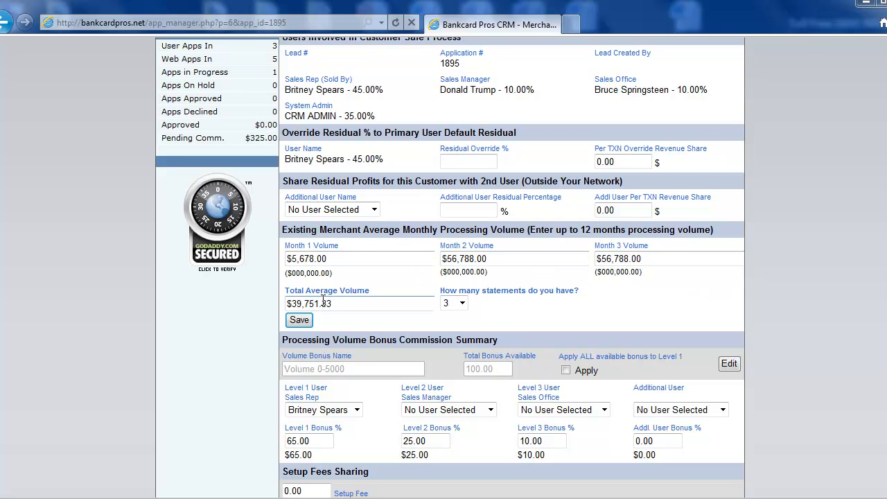
drag(338, 305, 309, 305)
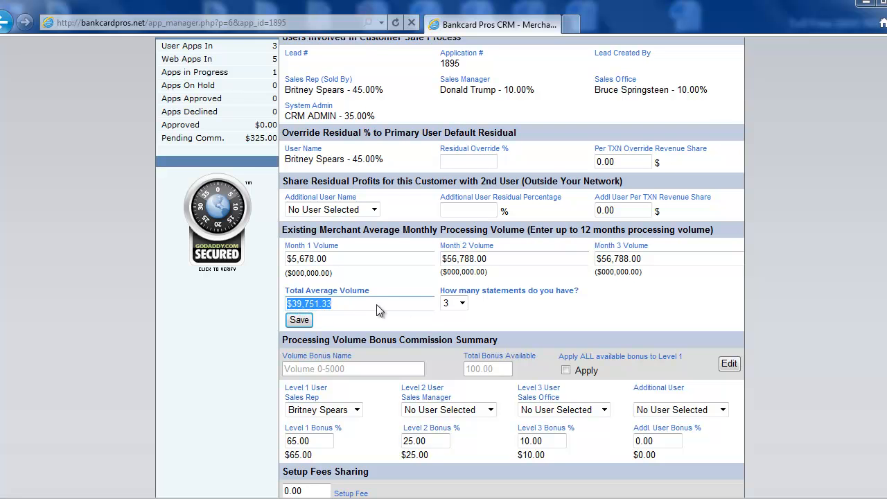
click(299, 319)
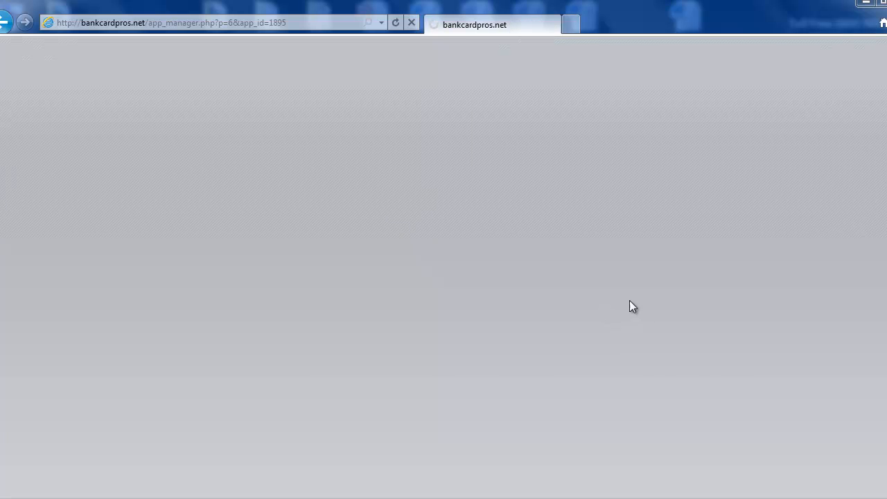
- For Setup Fees Sharing, select Donald Trump as Level 2 Sales Manager and Bruce Springsteen as Level 3 Sales Office
scroll(643, 317, down, 8)
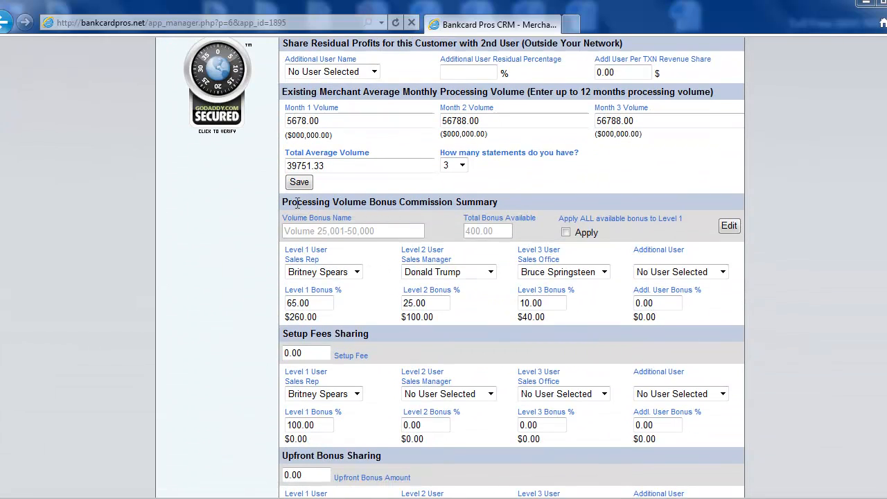
drag(282, 203, 430, 210)
click(444, 223)
scroll(589, 287, down, 4)
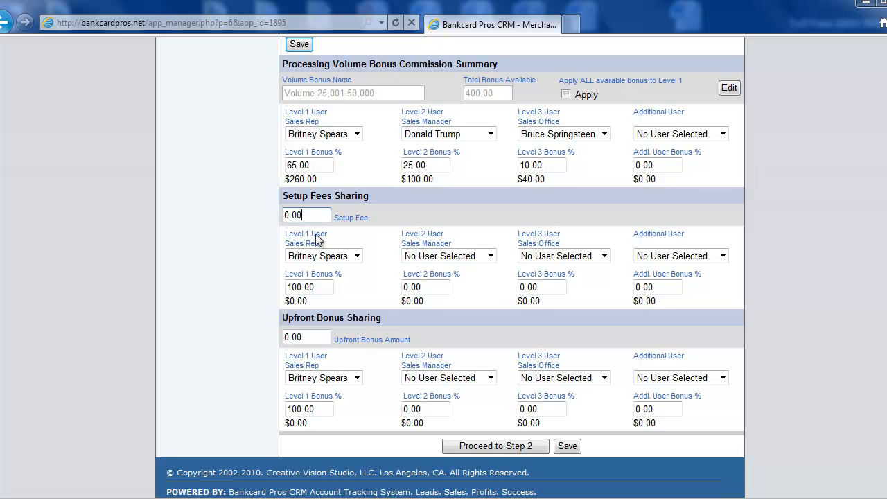
click(428, 258)
click(443, 281)
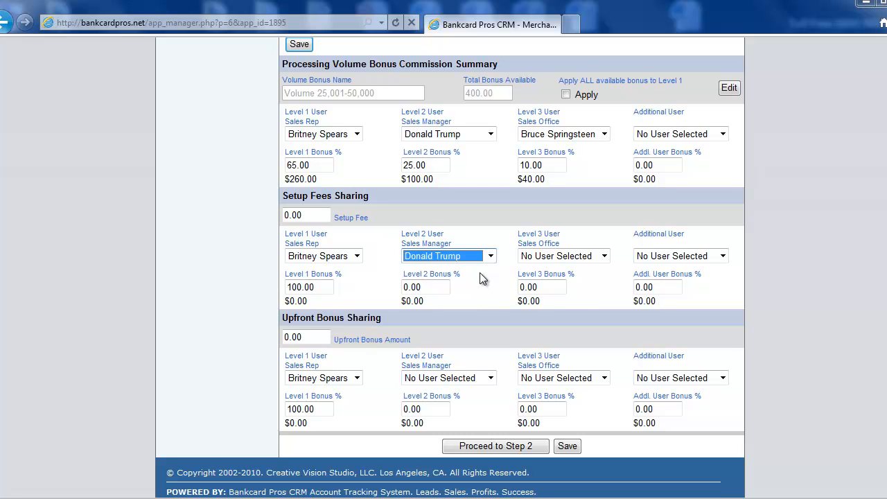
click(548, 258)
click(565, 281)
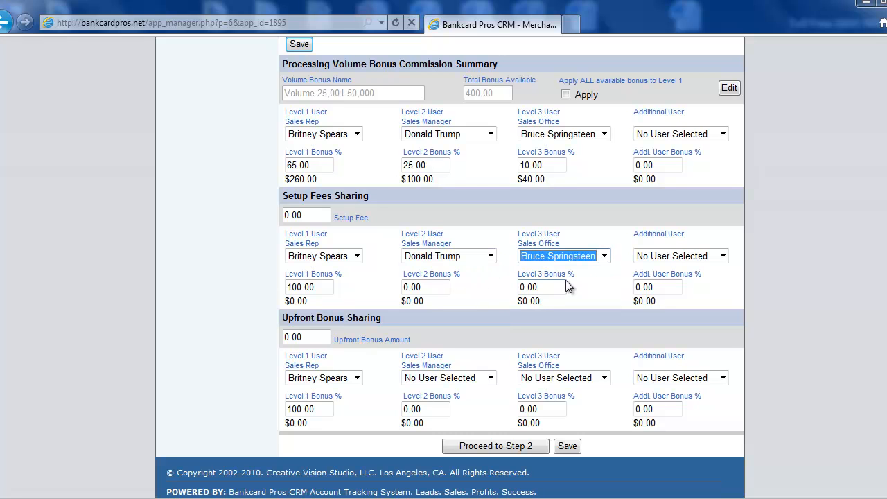
- Set the setup fee to 200.00 and split it 50% to Level 1, 25% to Level 2 and 25% to Level 3
drag(310, 215, 286, 217)
text(200.00)
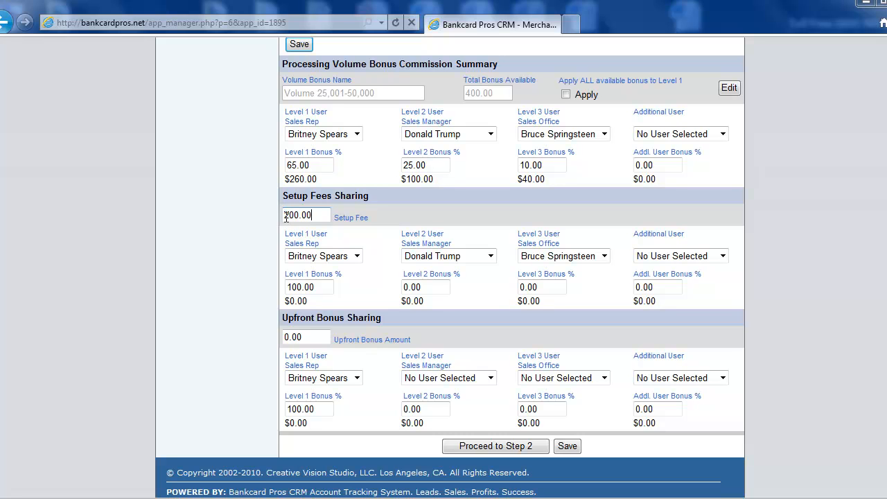
key(Tab)
drag(317, 287, 286, 290)
text(50)
key(Tab)
text(25)
key(Tab)
text(25)
key(Tab)
click(467, 296)
- Set the upfront bonus amount to 200.00, shared with Donald Trump at Level 2 and Bruce Springsteen at Level 3
scroll(467, 296, down, 1)
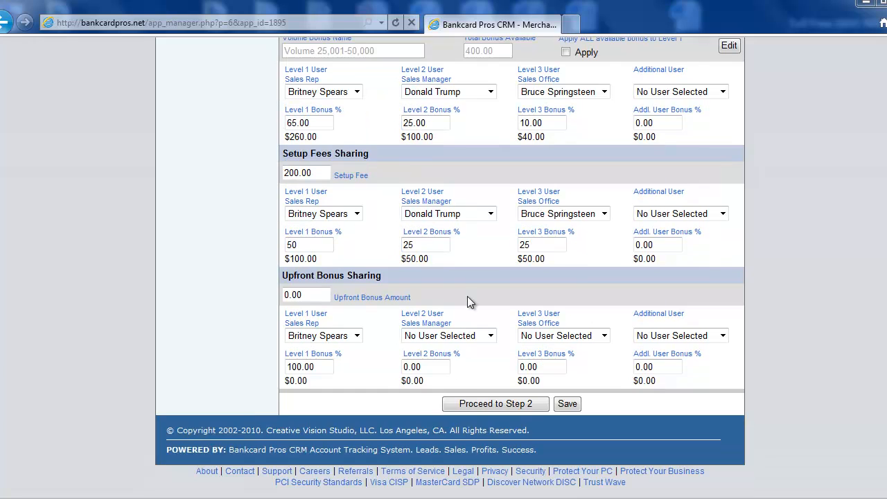
drag(303, 295, 283, 295)
text(200.00)
key(Tab)
click(318, 367)
drag(317, 367, 287, 367)
click(470, 335)
click(463, 360)
click(547, 335)
click(565, 361)
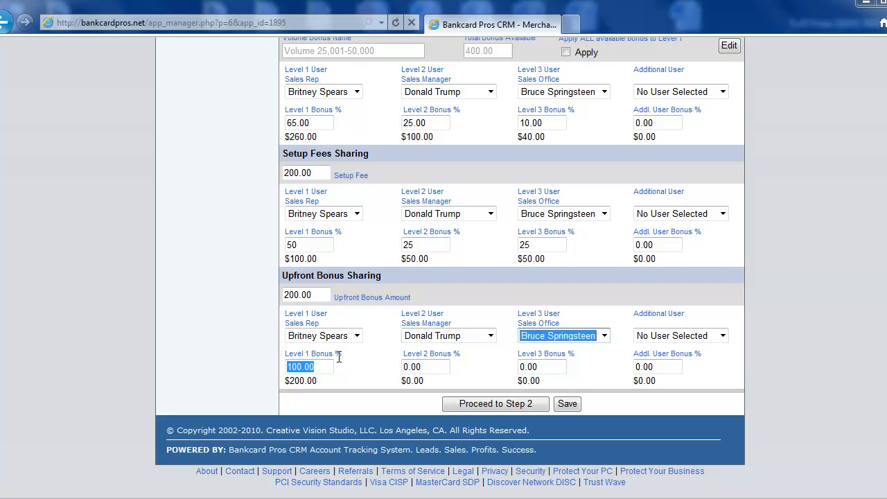
- Split the upfront bonus 50% to Level 1, 25% to Level 2 and 25% to Level 3
click(307, 366)
drag(316, 366, 289, 368)
text(50)
key(Tab)
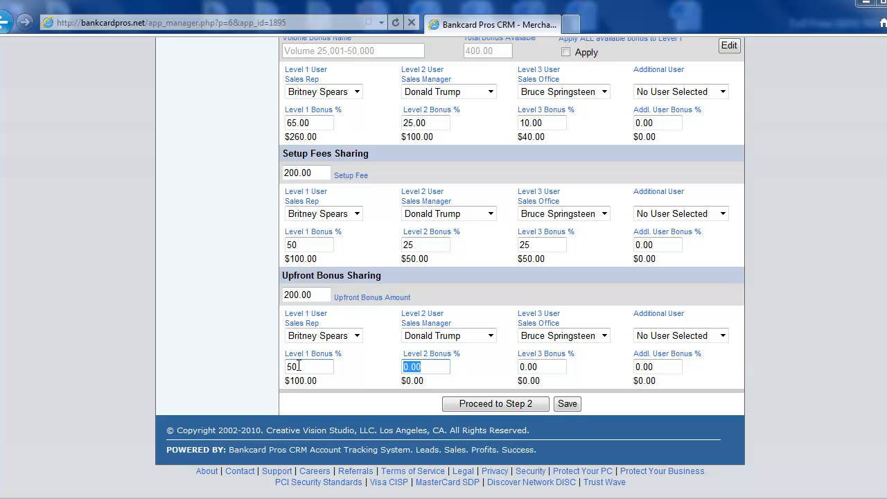
text(25)
key(Tab)
text(25)
key(Tab)
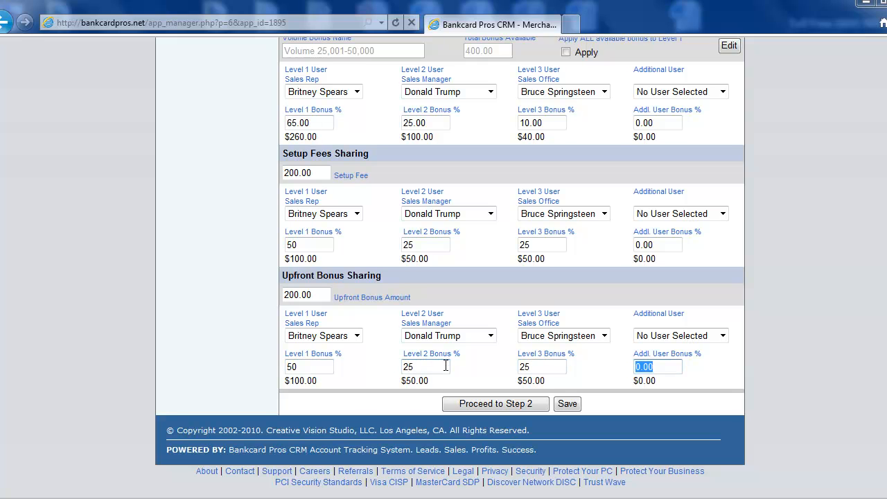
- Proceed to Step 2 and autofill the Merchant Info form from the saved RoboForm identity, entering the master password
click(483, 360)
click(506, 405)
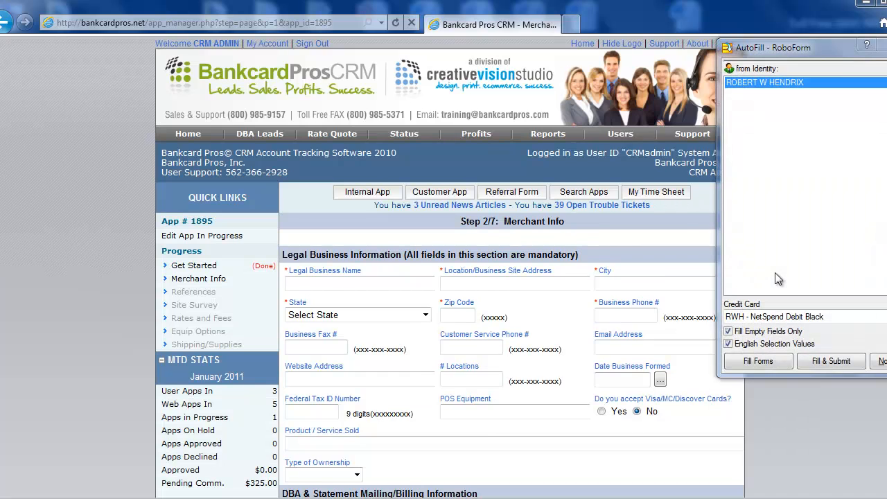
scroll(775, 272, down, 2)
scroll(598, 290, up, 1)
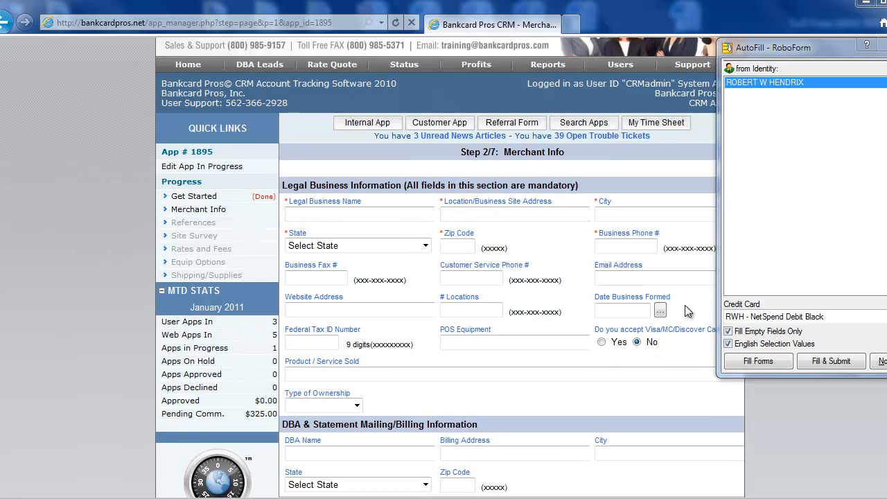
drag(778, 55, 771, 78)
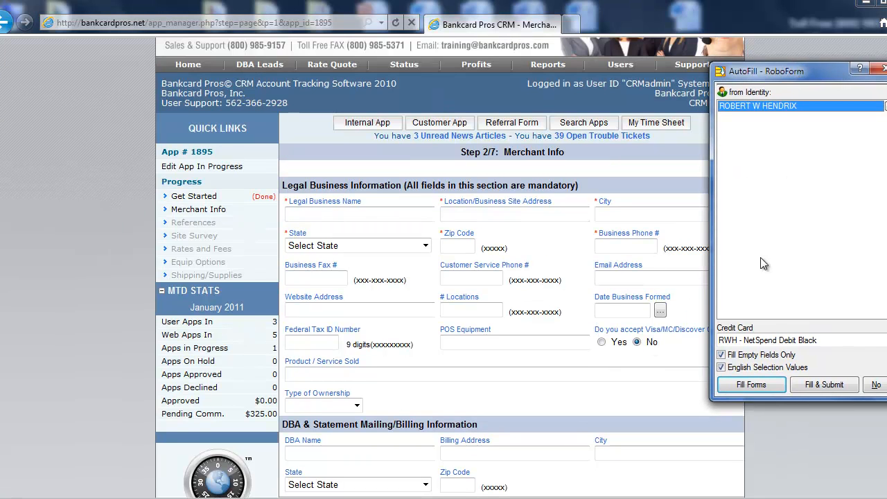
click(753, 391)
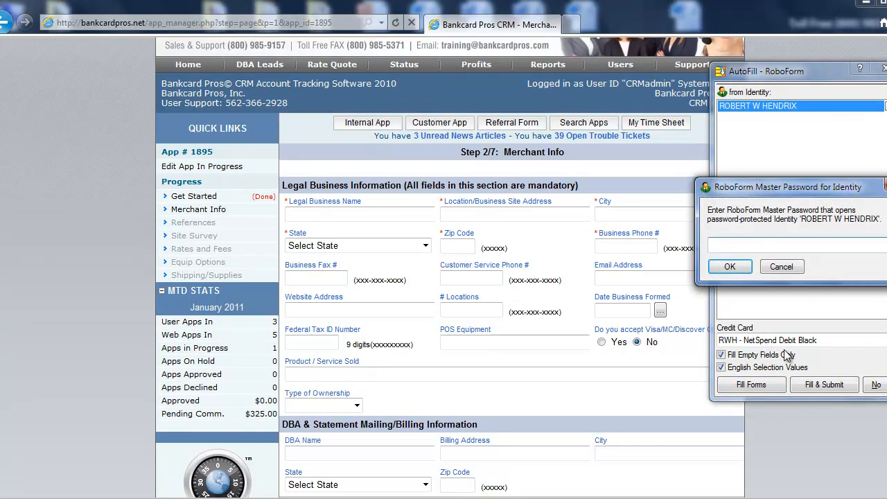
text(**************)
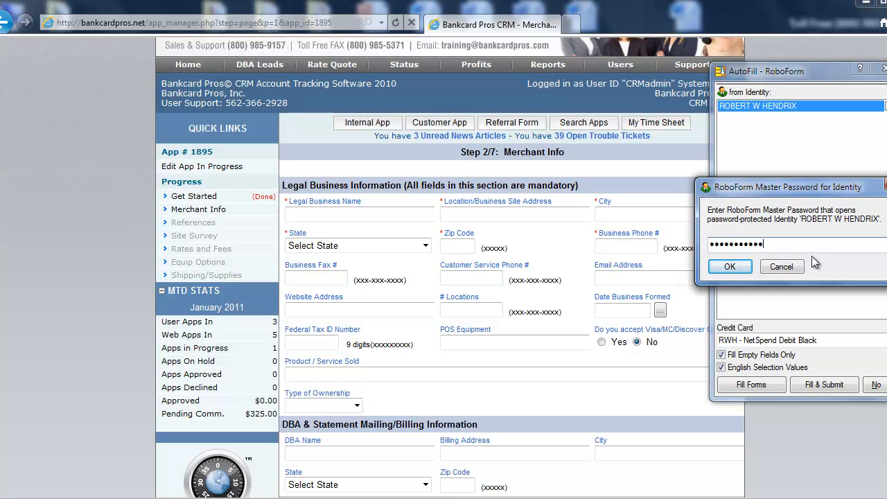
key(Return)
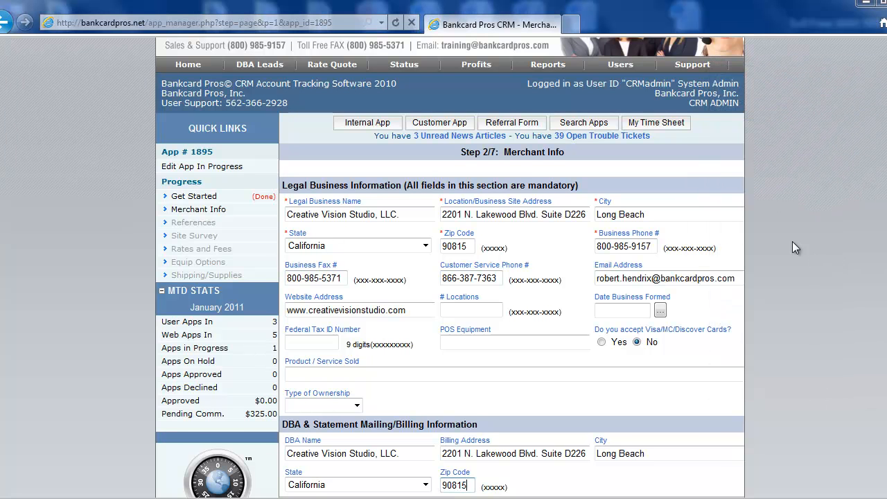
- Set the number of locations to 4 and fill in the nine-digit Federal Tax ID Number
scroll(740, 290, down, 1)
click(471, 241)
text(4)
click(355, 306)
click(319, 272)
text(567845674)
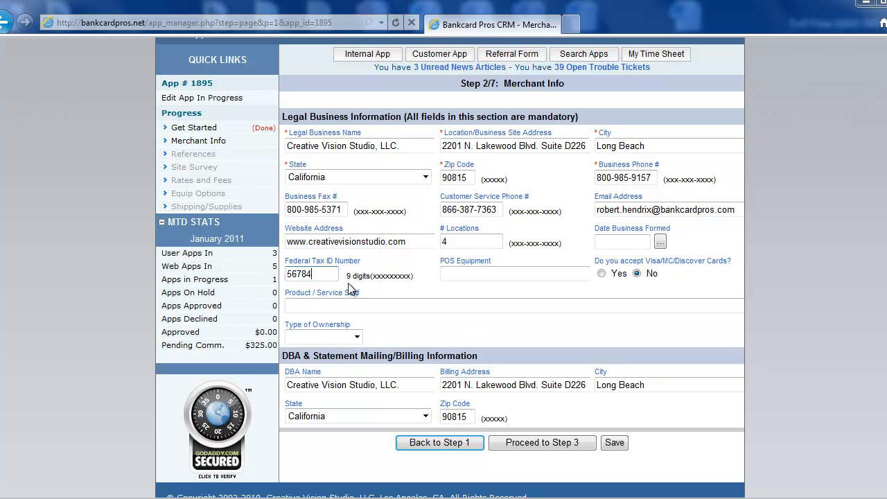
- Enter websites as the product sold, choose Sole Proprietor as the type of ownership, and proceed to Step 3
click(366, 305)
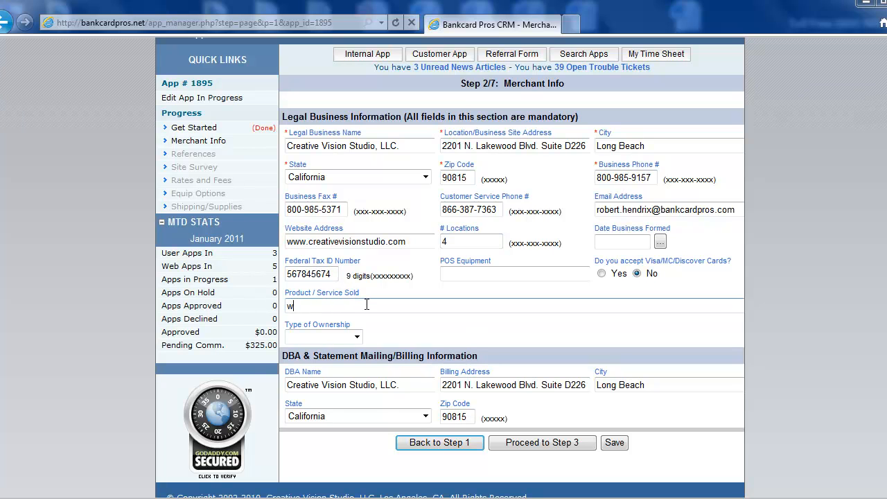
text(websites)
click(326, 336)
click(326, 358)
click(553, 414)
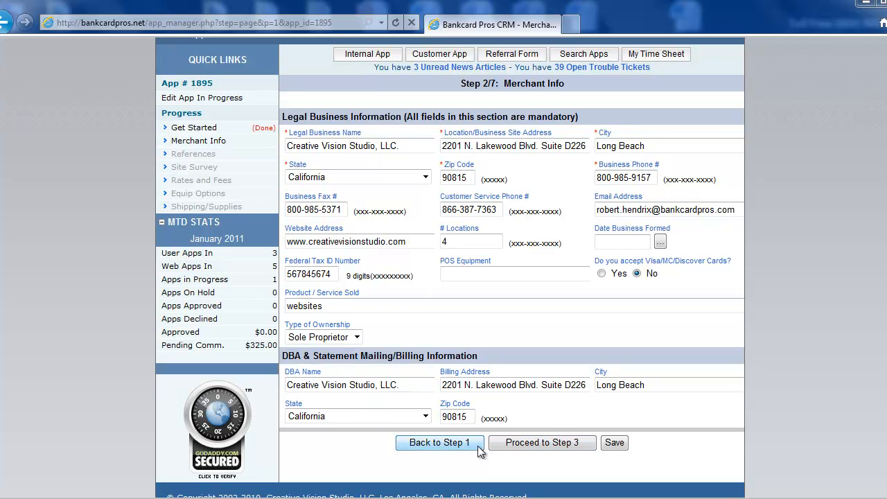
click(536, 442)
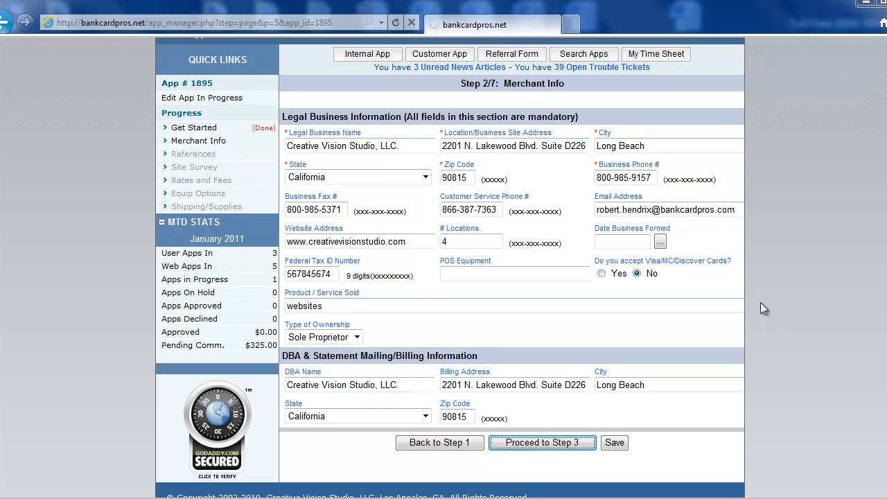
- Autofill the References form from the saved RoboForm identity and proceed to Step 4
scroll(768, 316, down, 3)
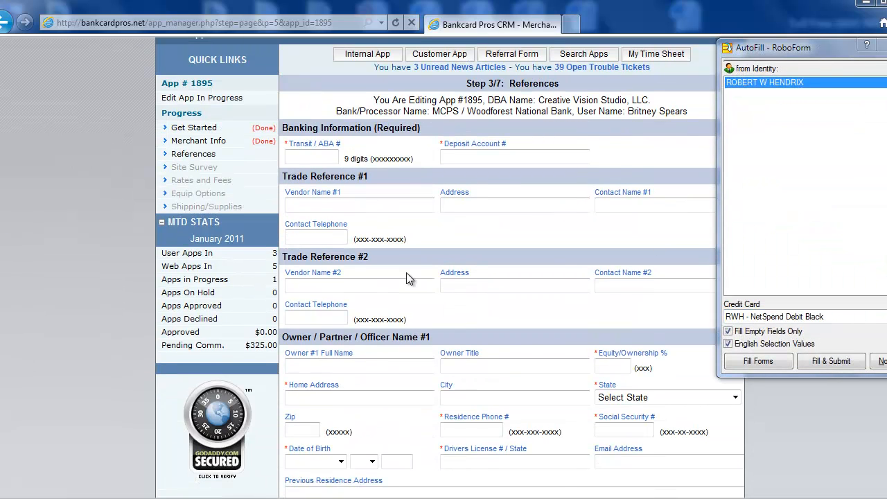
scroll(496, 338, down, 7)
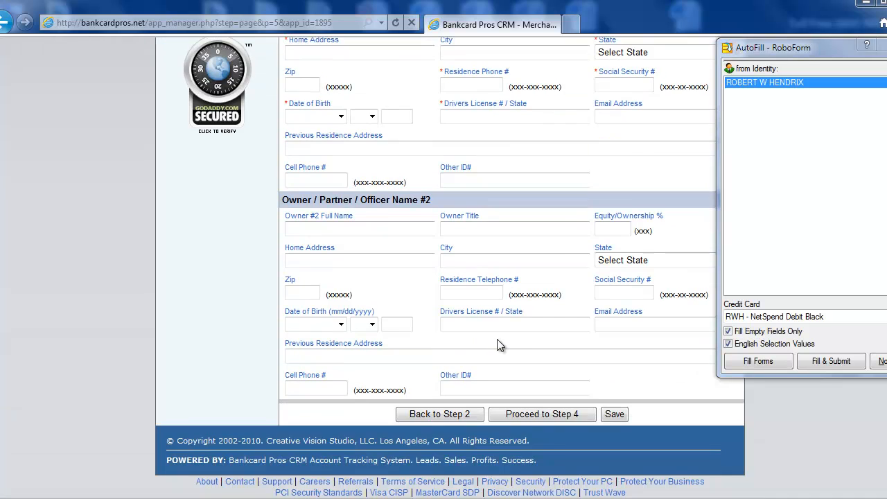
scroll(496, 339, up, 10)
click(755, 361)
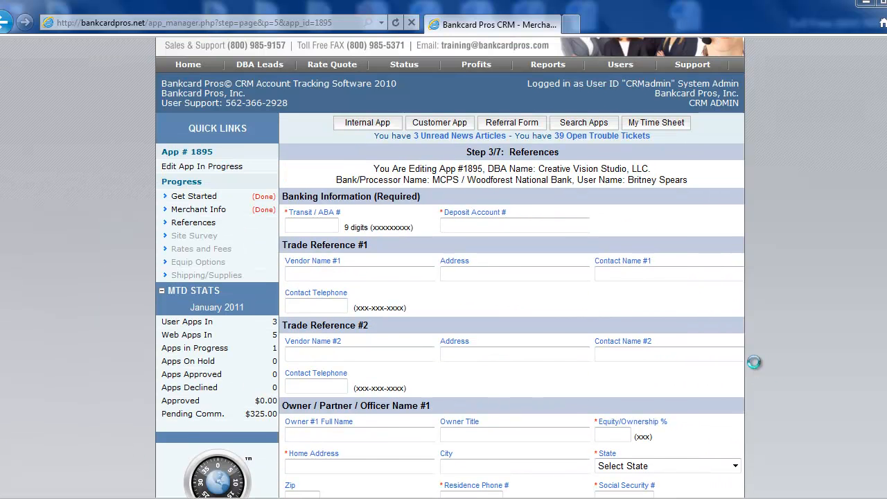
click(539, 404)
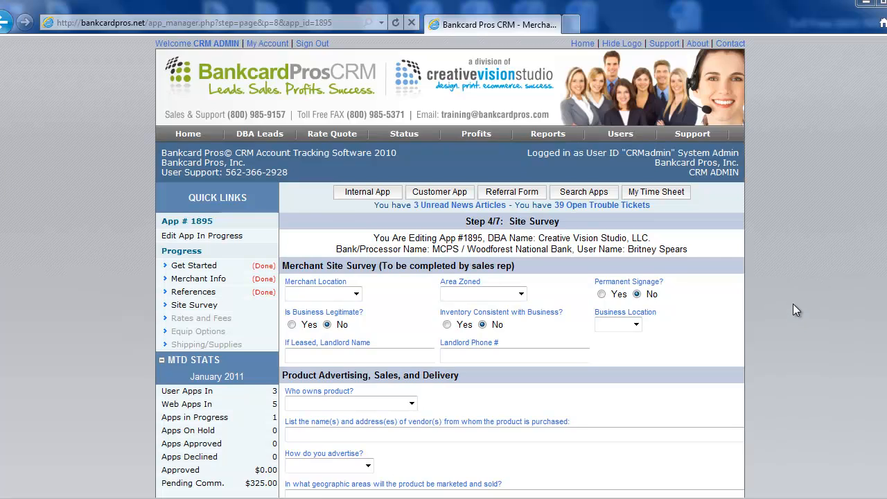
- In the Merchant Site Survey, set the merchant location to Mall, choose an Area Zoned option, and set the business location to Owned
scroll(792, 304, down, 2)
click(322, 156)
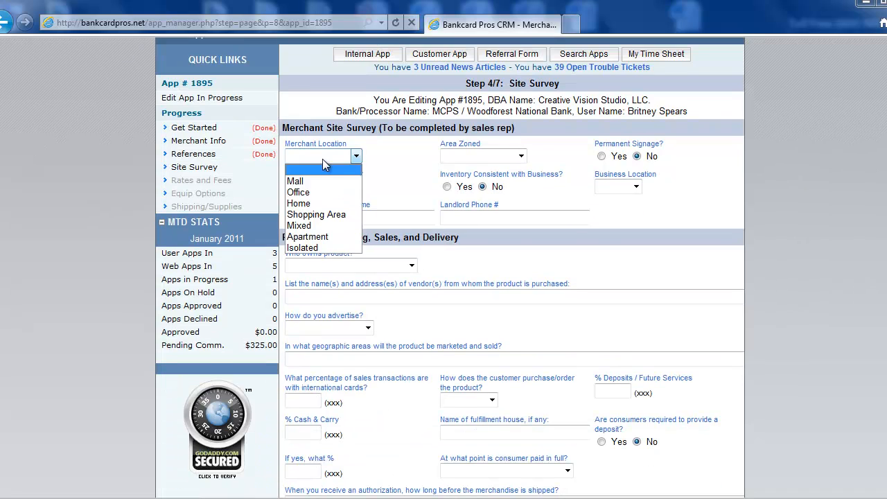
click(321, 182)
click(498, 156)
click(488, 182)
click(629, 186)
click(610, 205)
- Fill in placeholder values for the landlord's name and phone number
click(388, 225)
text(4567)
click(454, 219)
text(4567)
scroll(512, 280, down, 2)
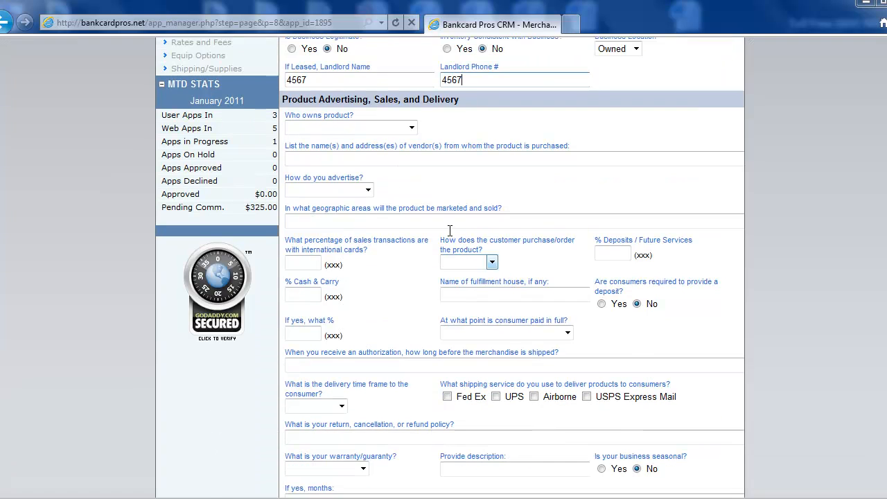
- Set the product owner to Merchant, enter placeholder text for the product vendors, and proceed to Step 5
click(391, 131)
click(377, 149)
click(397, 158)
text(45678945)
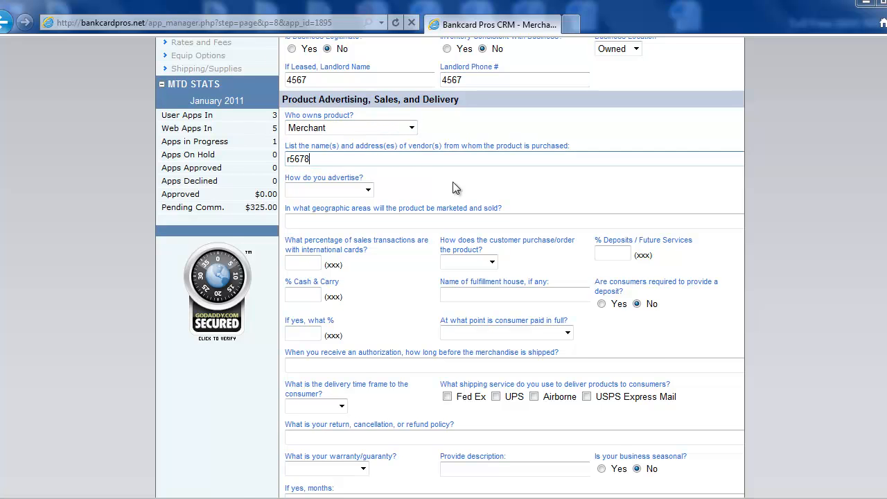
scroll(549, 233, down, 2)
click(542, 404)
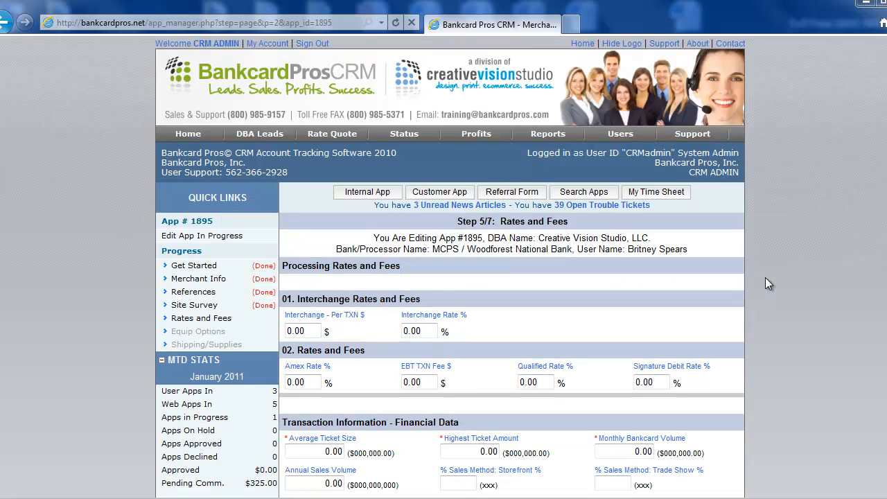
- Set the interchange per-transaction fee to .25 dollars and the interchange rate to 1.78%
scroll(762, 291, down, 3)
drag(323, 123, 287, 126)
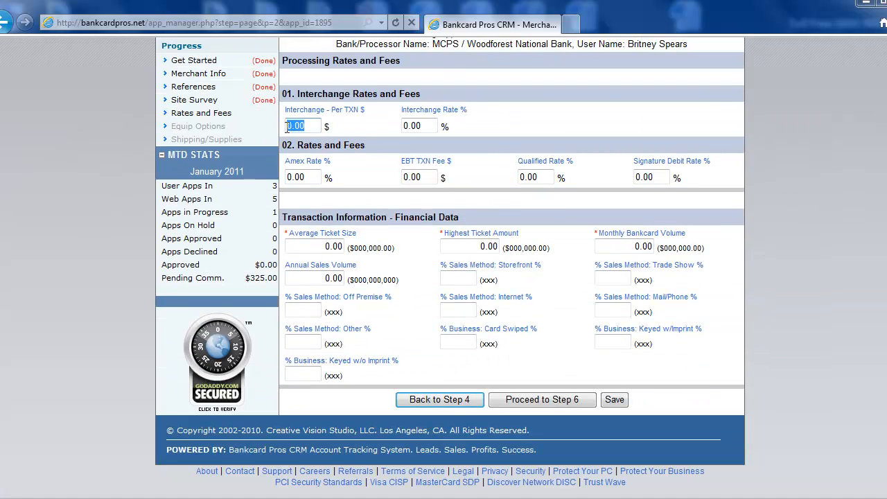
key(Delete)
key(Tab)
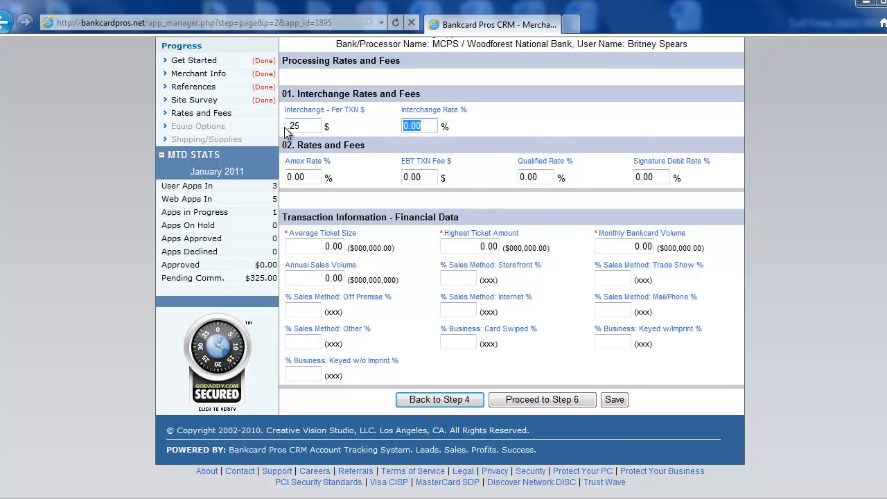
text(1.78)
key(Tab)
- Set the Amex rate to 2.29%, EBT transaction fee to .25, qualified rate to 1.89% and signature debit rate to .25%
text(2.29)
key(Tab)
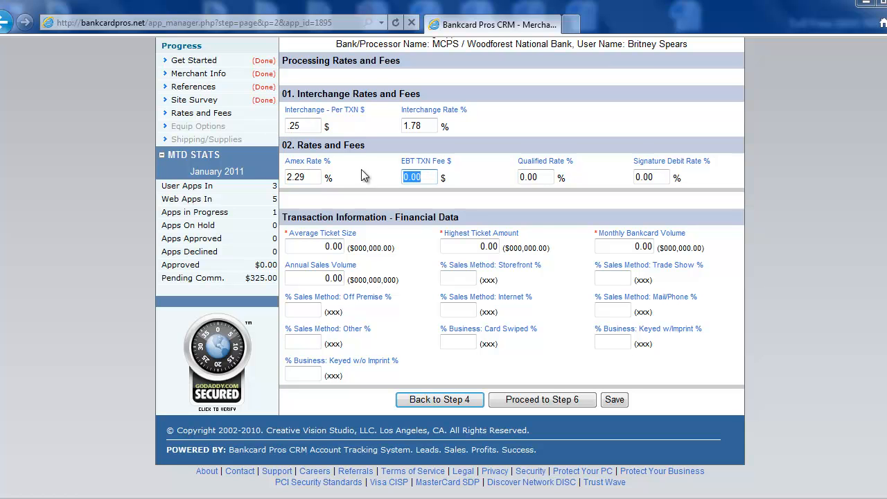
text(.25)
key(Tab)
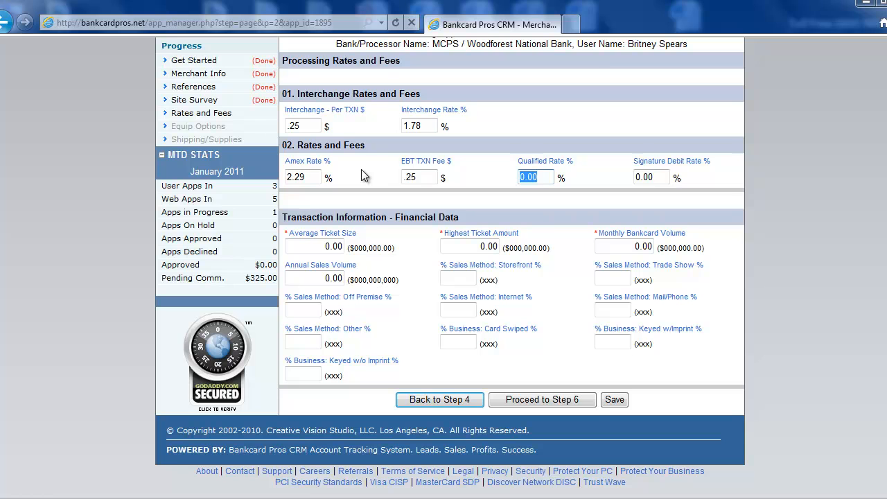
text(1.89)
key(Tab)
text(.25)
key(Tab)
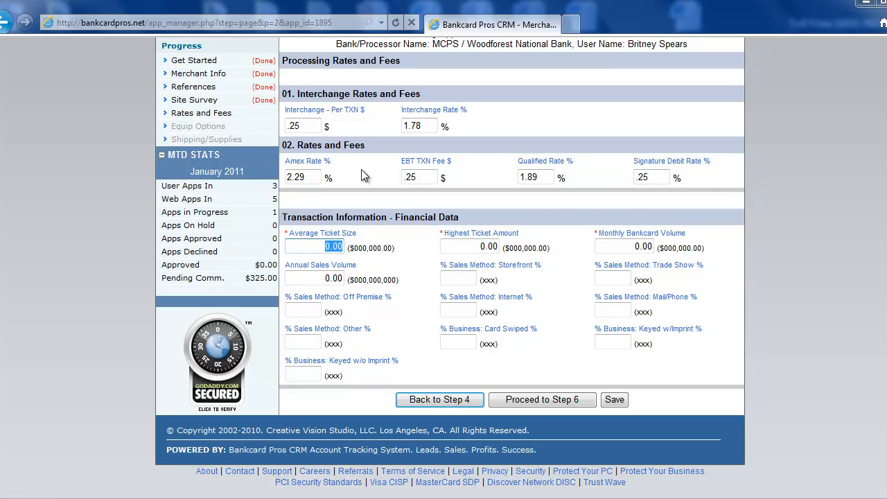
- Enter 55555 as average ticket size, 555 as highest ticket amount, 5555555 as monthly bankcard volume and 55555 as annual sales volume
text(55555)
key(Tab)
text(5)
key(Tab)
text(5555555)
key(Tab)
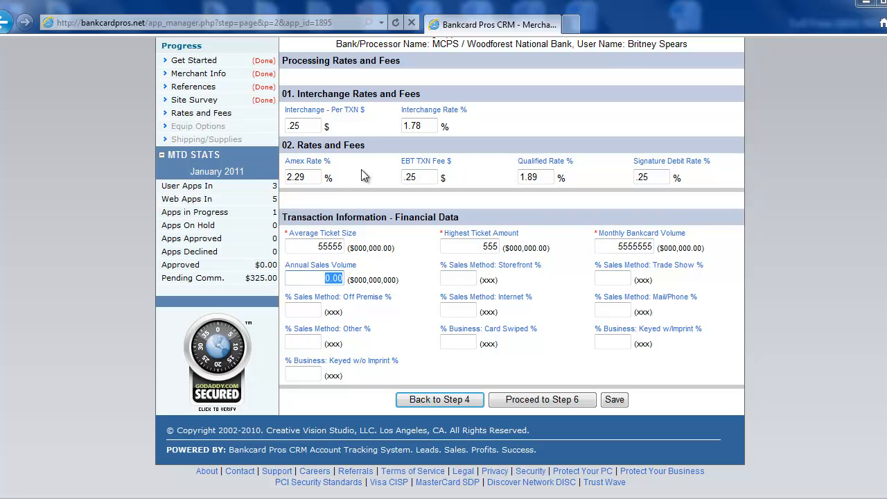
text(55555)
key(Tab)
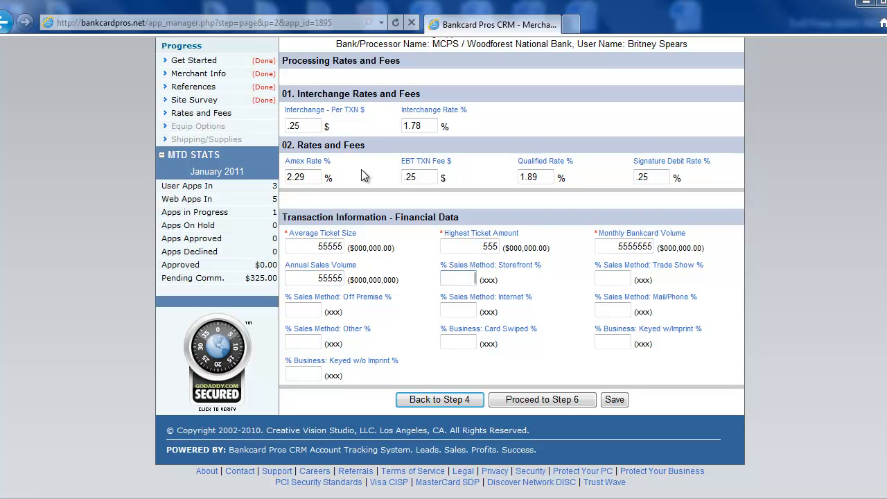
- Enter 55 for every sales method and business percentage, from Storefront to Keyed w/o Imprint, and proceed to Step 6
text(5)
key(Tab)
text(55)
key(Tab)
text(55)
key(Tab)
text(55)
key(Tab)
text(55)
key(Tab)
text(55)
key(Tab)
text(55)
key(Tab)
text(55)
key(Tab)
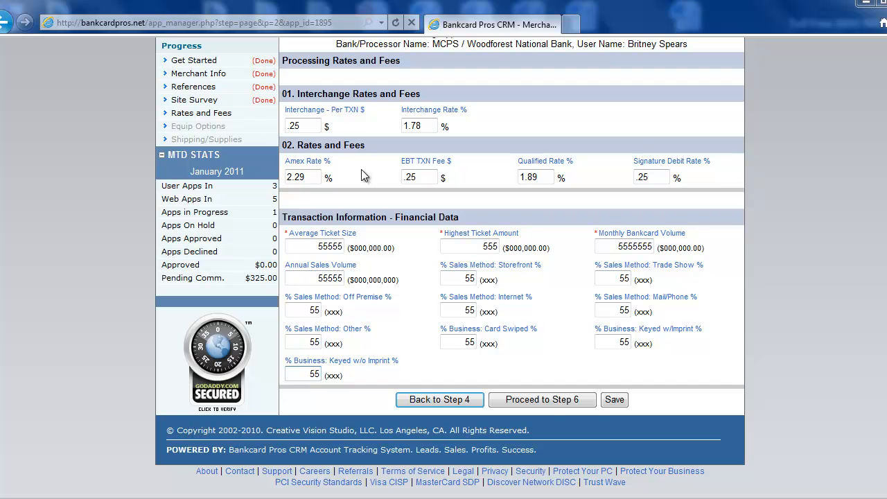
click(543, 400)
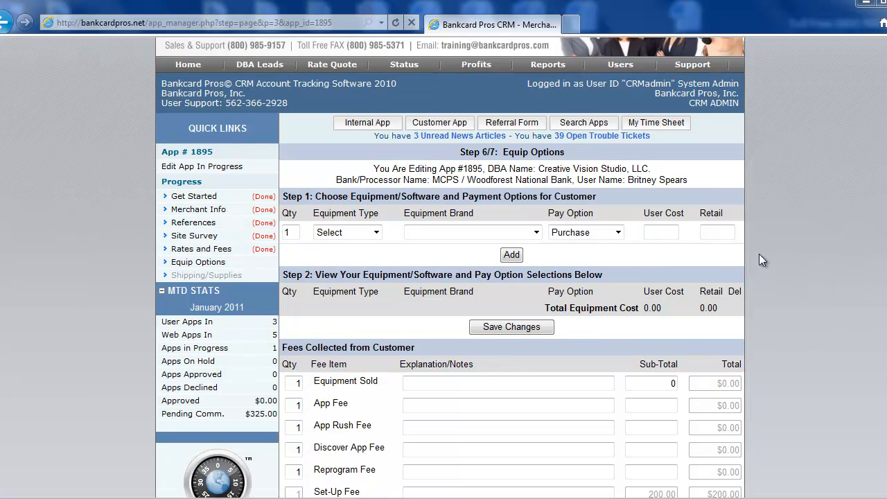
- Add one All-In-One Terminal, brand Nurit 8320 Lite (Thermal), with the Lease pay option to the customer's equipment selections
scroll(760, 255, down, 12)
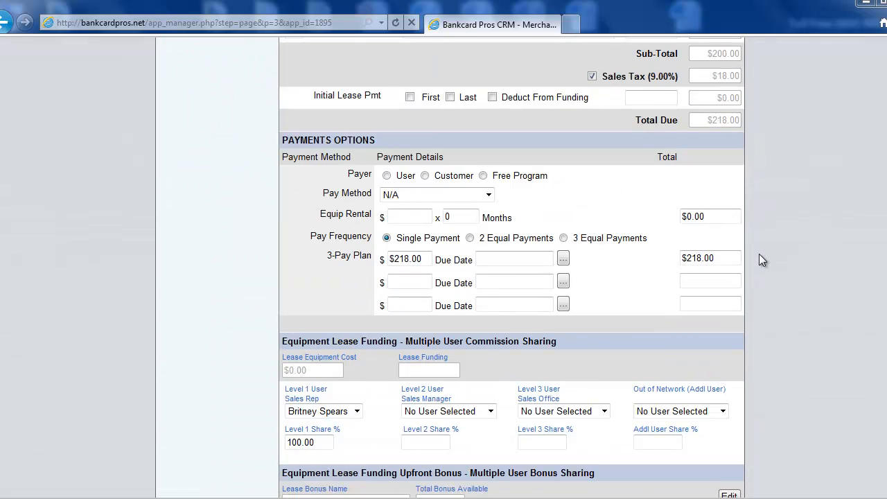
scroll(761, 259, down, 3)
scroll(761, 259, up, 15)
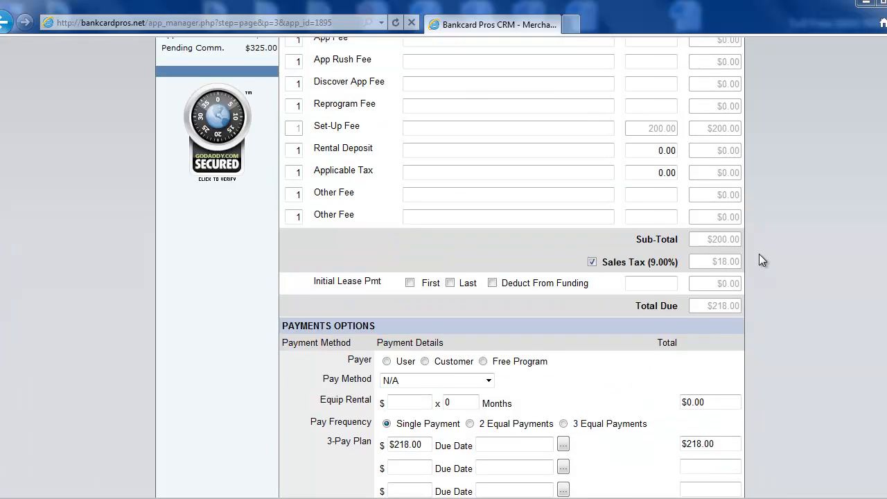
scroll(760, 260, up, 2)
click(348, 303)
click(349, 324)
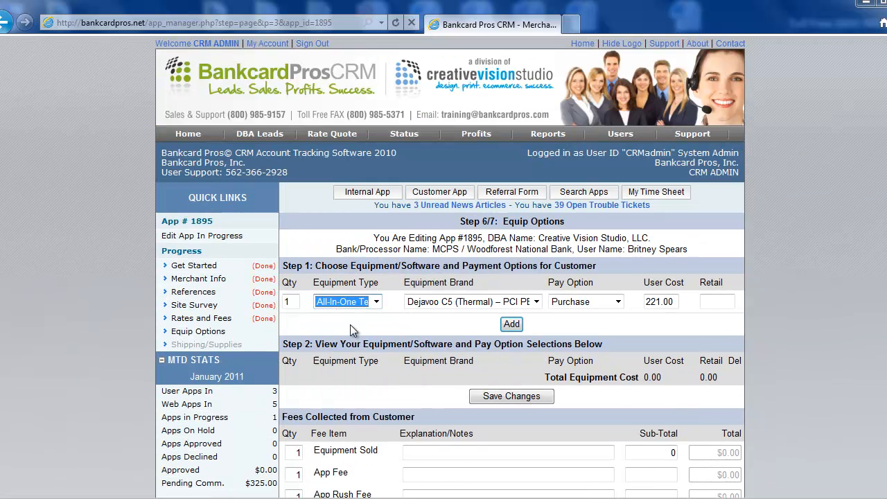
click(443, 301)
click(443, 190)
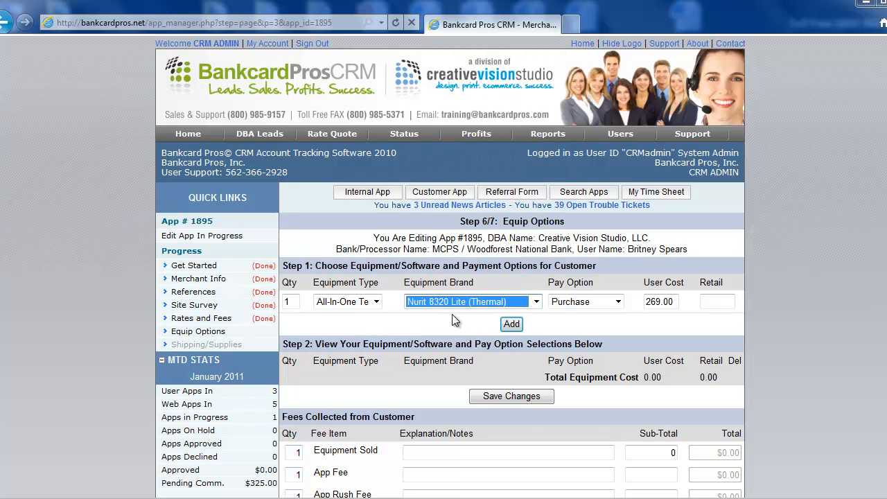
click(572, 308)
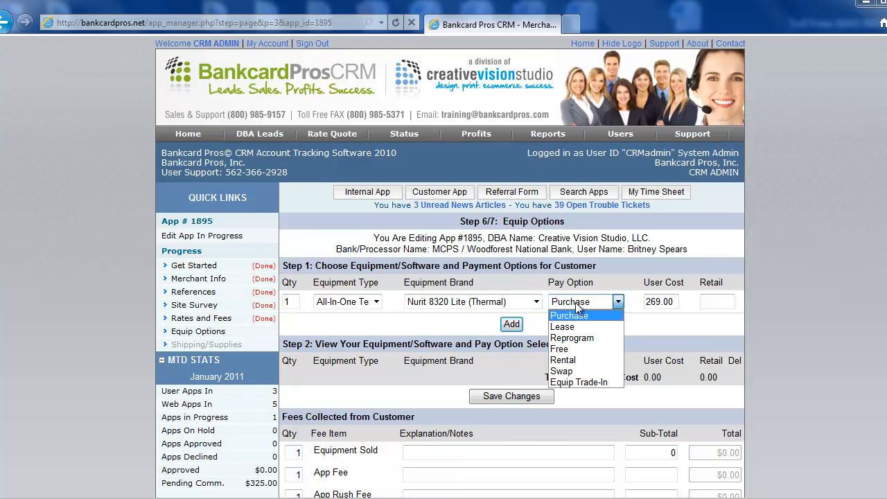
click(582, 324)
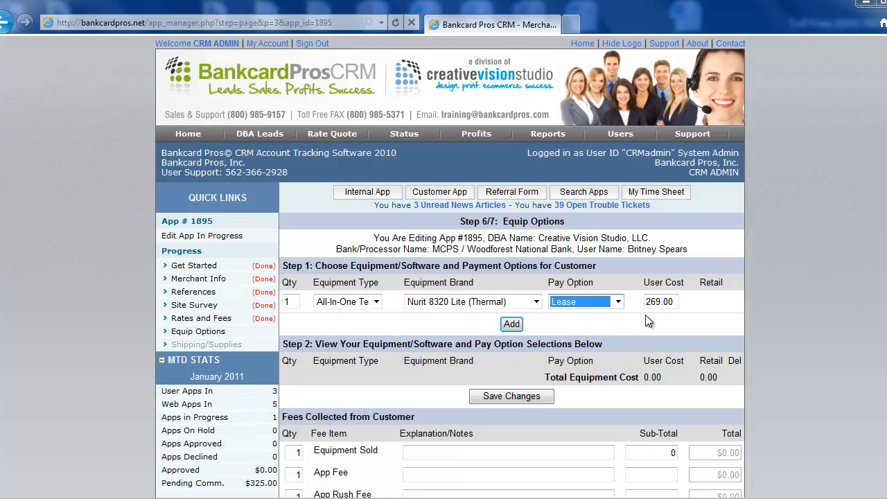
click(511, 324)
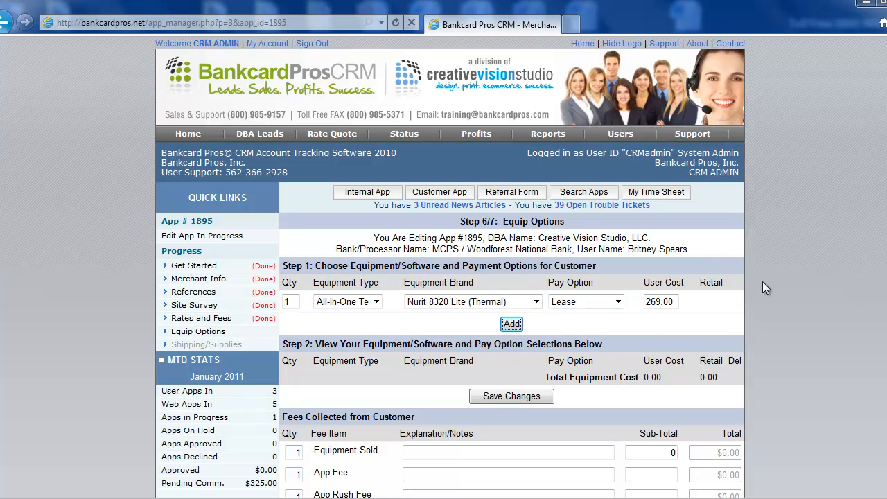
scroll(772, 308, down, 2)
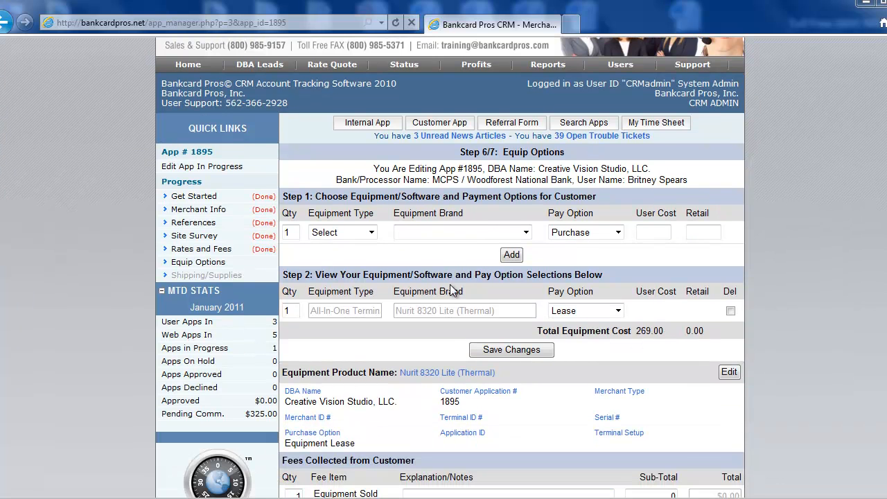
- Add one PinPad, brand First Data FD 10 w/ 6 foot terminal cable, with the Lease pay option to the equipment selections
drag(283, 274, 577, 275)
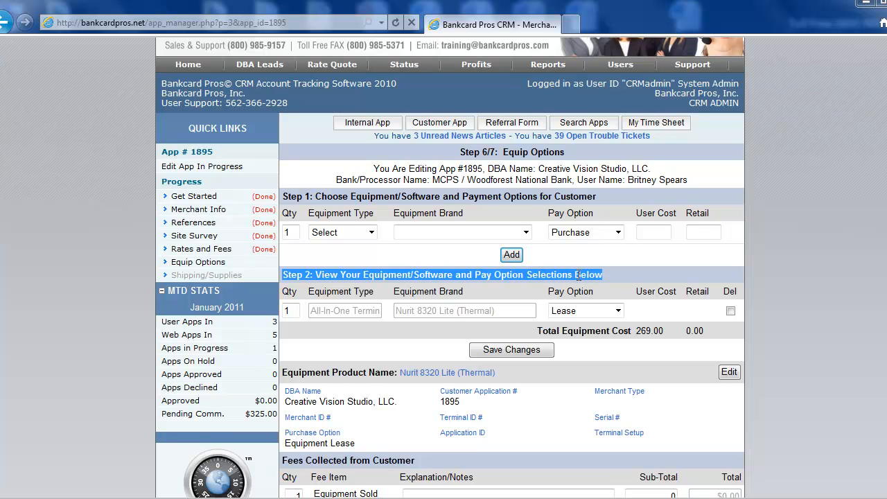
click(410, 294)
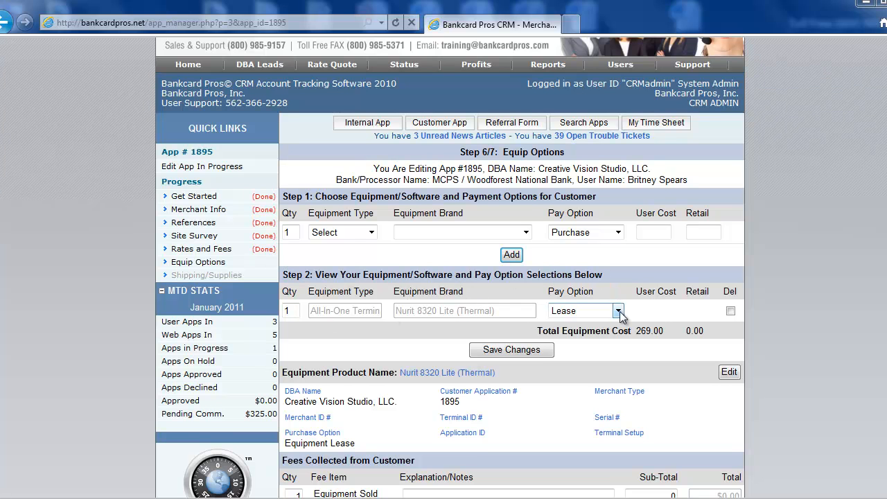
click(371, 232)
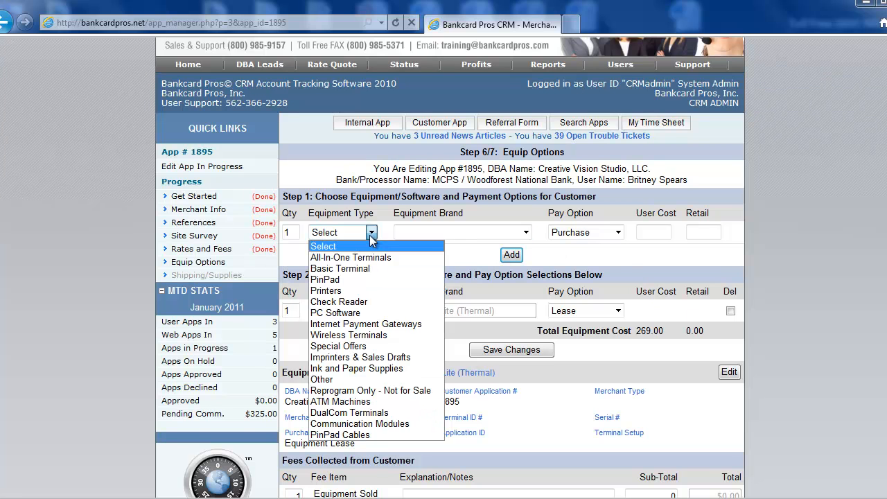
click(351, 278)
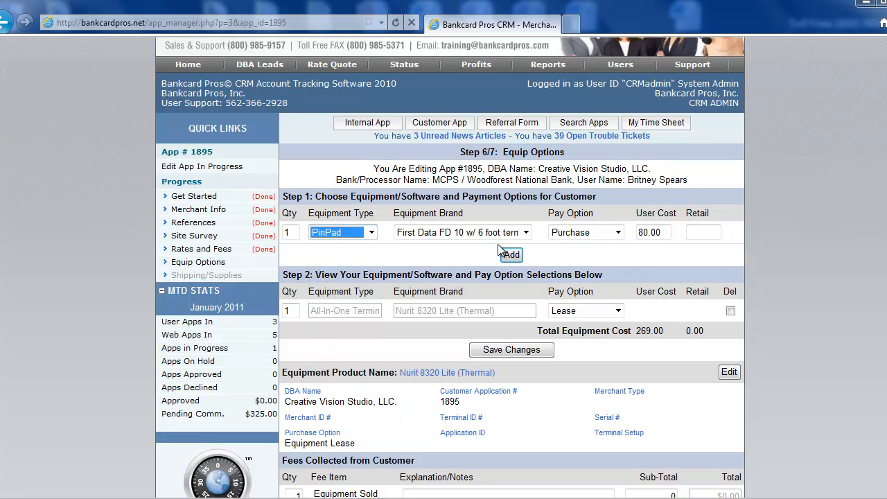
click(585, 233)
click(580, 257)
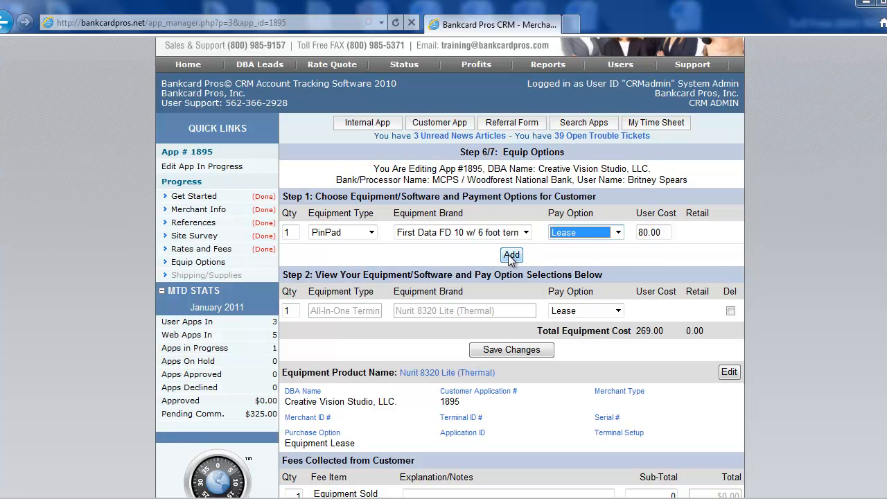
click(509, 254)
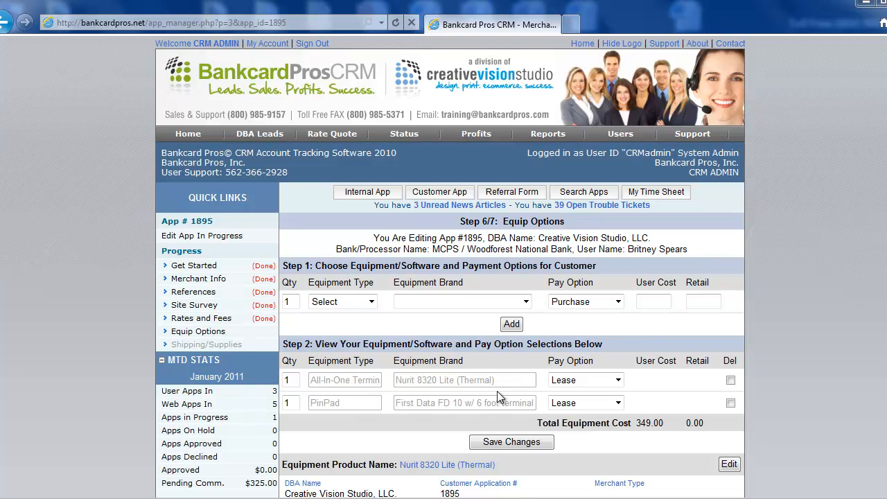
- Add one printer, brand Verifone P250 Printer (Friction), with the Lease pay option to the equipment selections
click(370, 302)
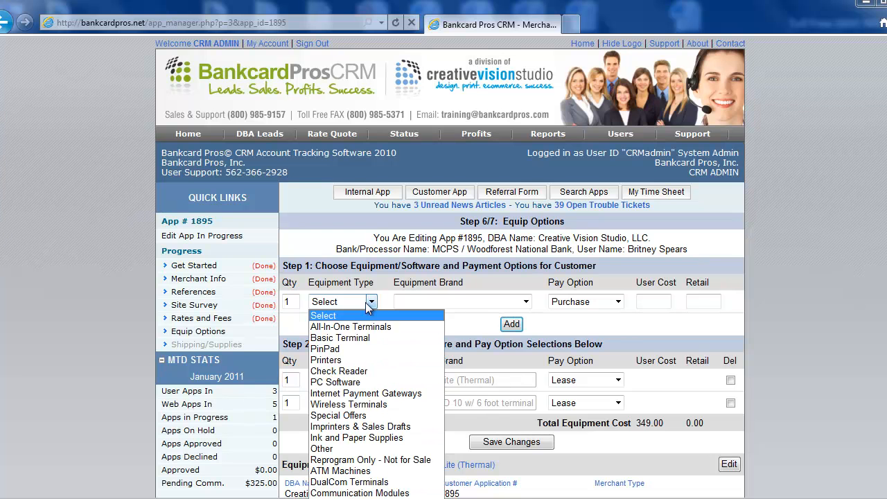
click(339, 361)
click(585, 302)
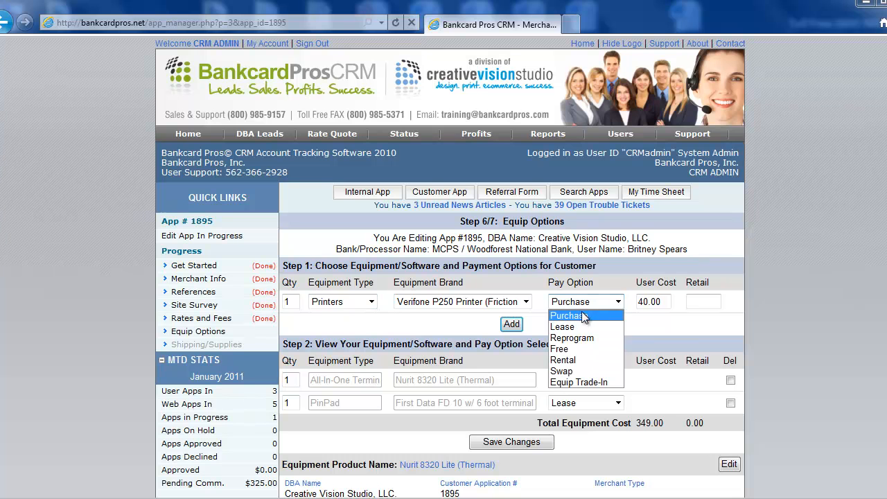
click(583, 330)
click(511, 325)
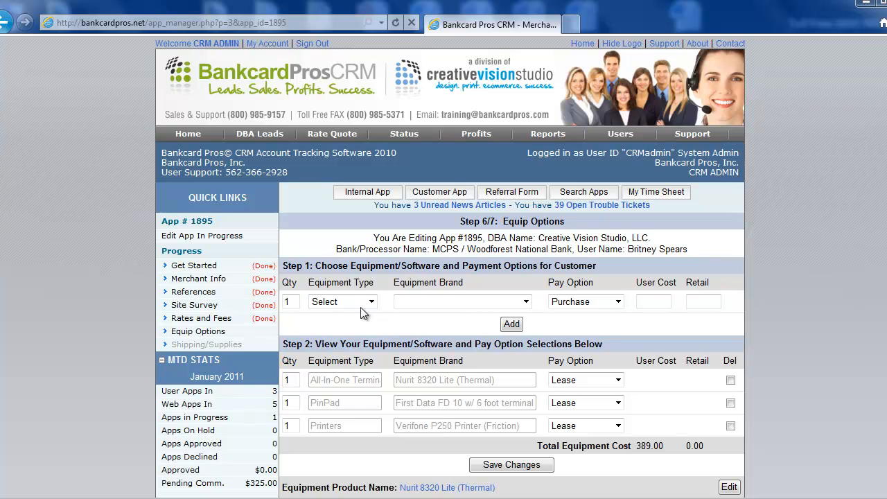
- Add one Check Reader, brand Magtek MICRImage, with the Lease pay option to the equipment selections
click(364, 303)
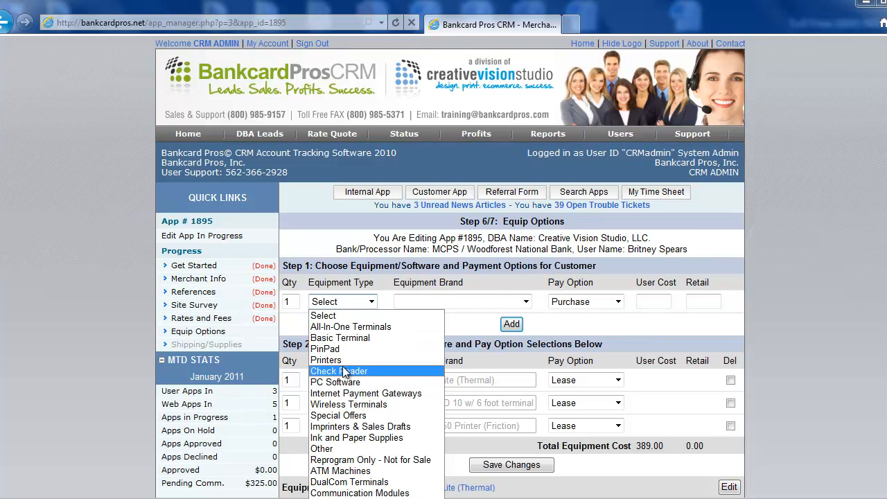
click(344, 371)
click(458, 302)
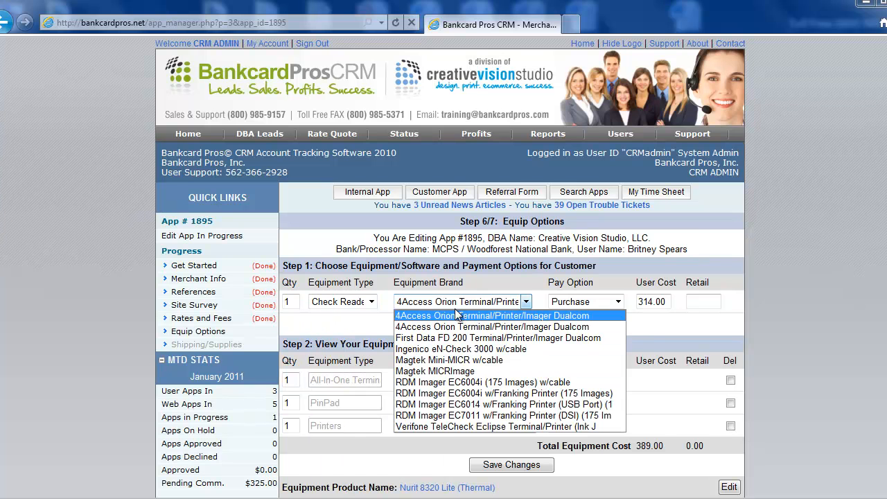
click(454, 370)
click(573, 302)
click(562, 327)
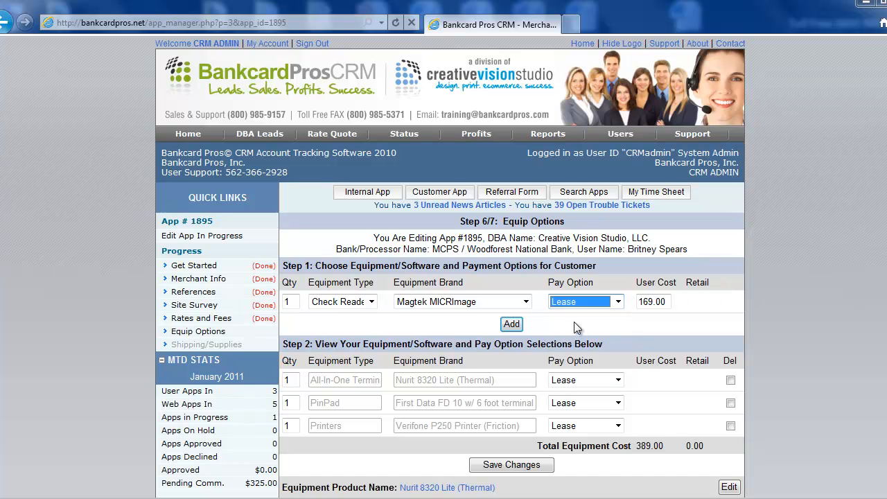
click(511, 324)
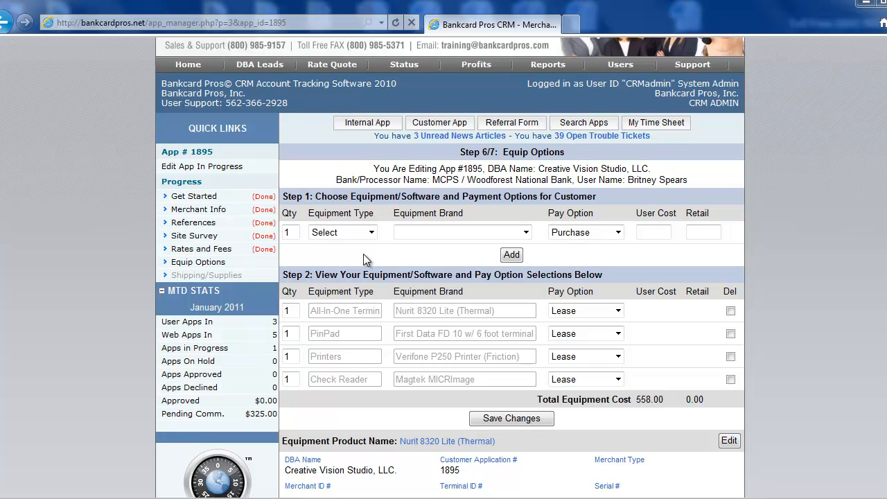
- Add one All-In-One Terminal, brand Nurit 2085 Plus (Internal Debit), with the Purchase pay option to the equipment selections
click(360, 232)
click(357, 254)
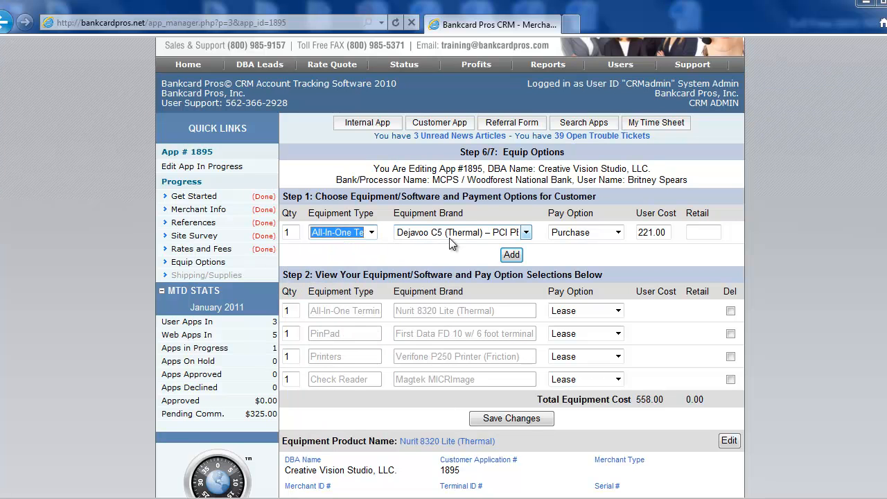
click(475, 232)
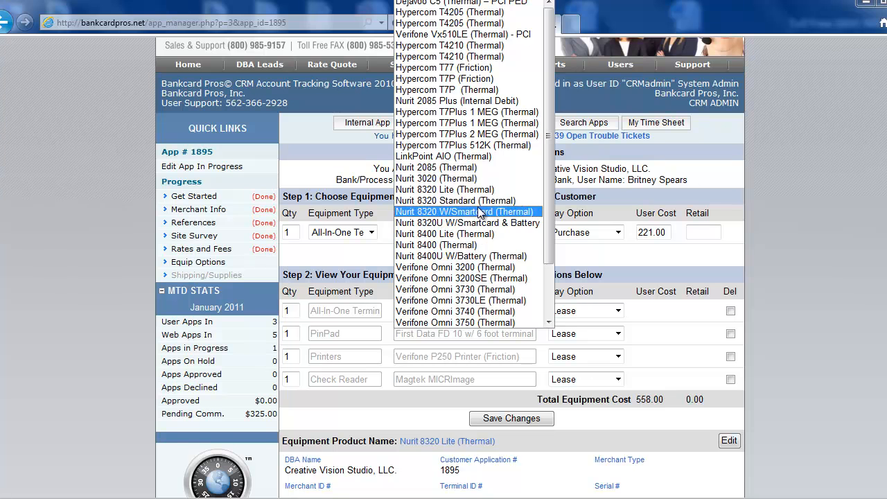
click(444, 103)
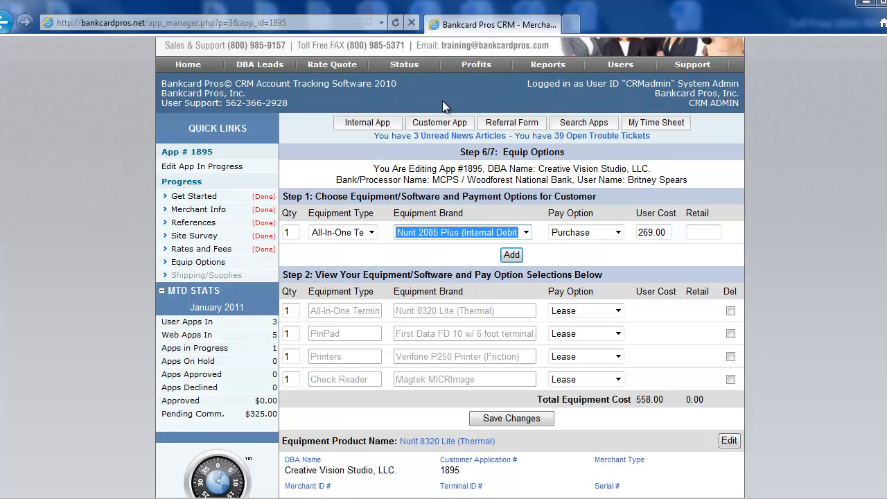
click(593, 233)
click(592, 236)
click(511, 254)
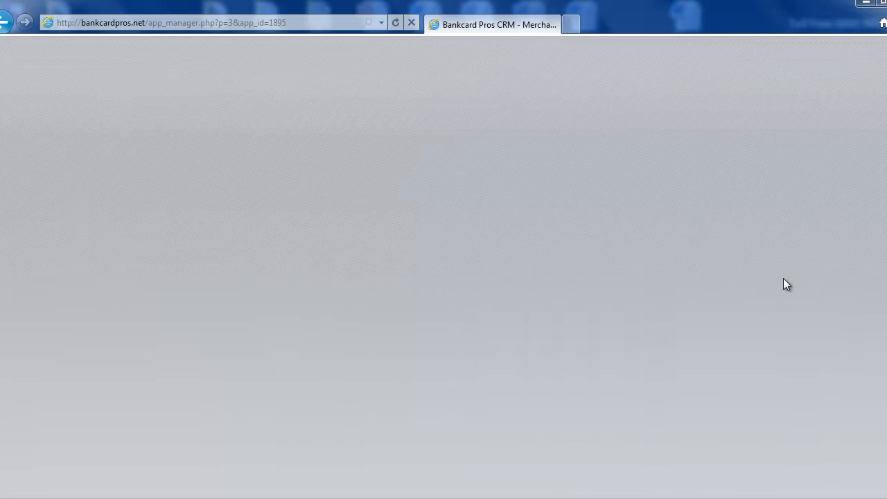
scroll(780, 281, down, 3)
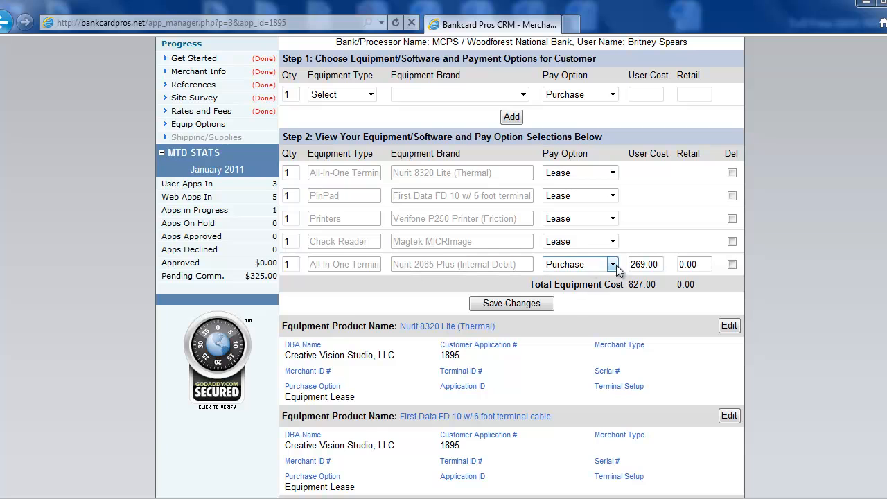
click(694, 264)
- Choose CIT LFG as the leasing vendor in the payment options and enter 199.95 as the leasing amount
scroll(647, 312, down, 2)
scroll(810, 287, down, 10)
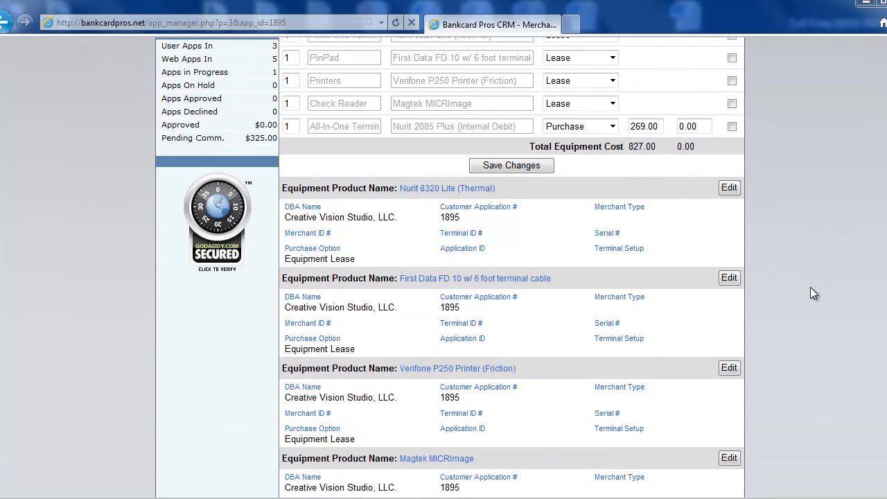
scroll(794, 318, down, 16)
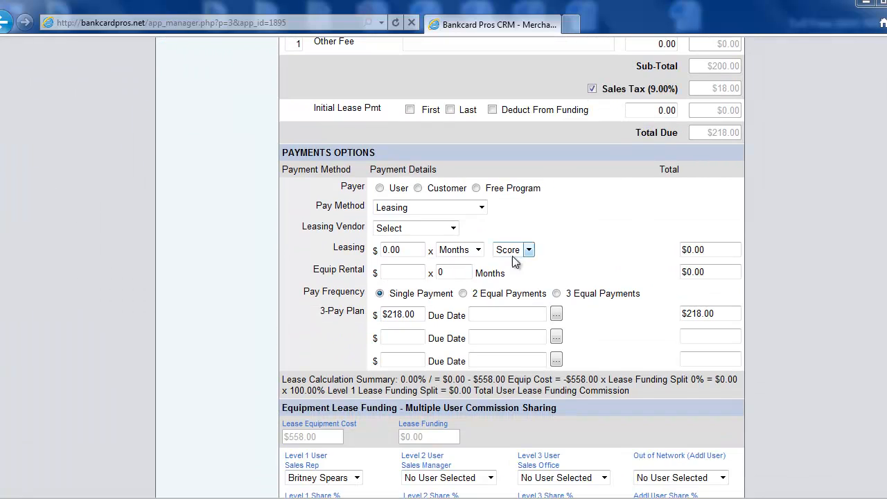
click(408, 227)
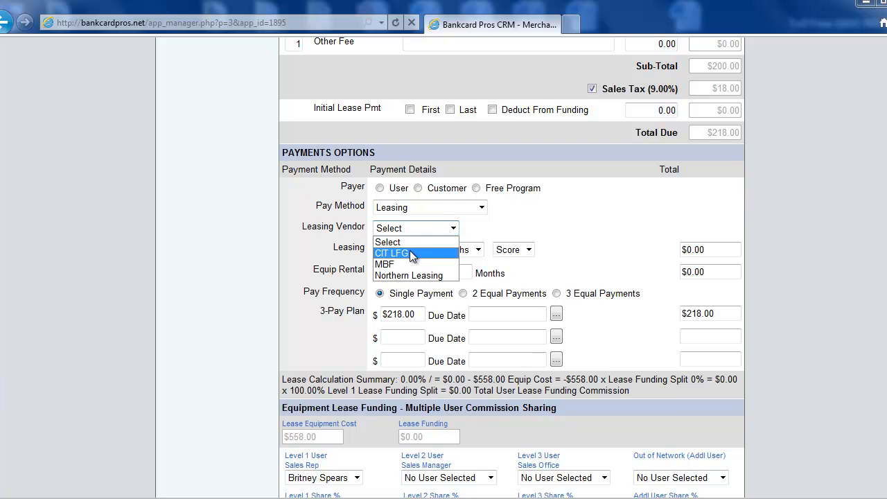
click(409, 252)
click(408, 249)
drag(409, 250, 383, 254)
text(199.95)
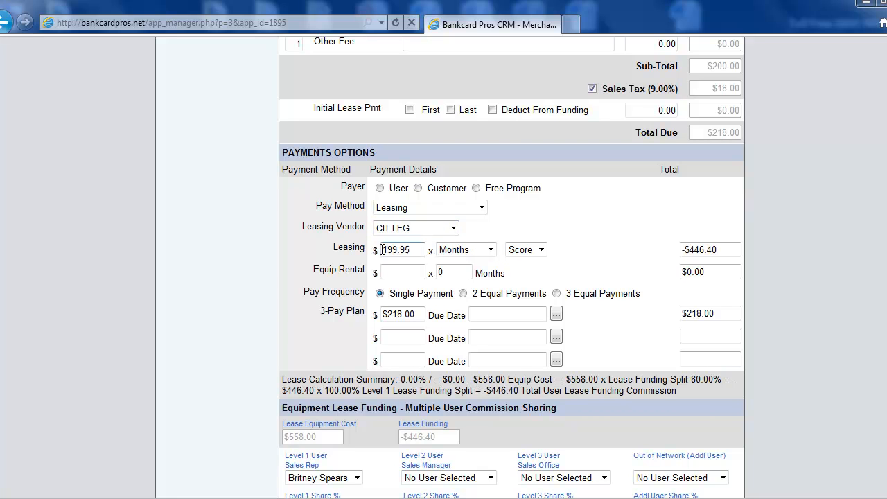
- Set the lease term to 48 months and the lease score to P
key(Tab)
key(Down)
key(Down)
key(Down)
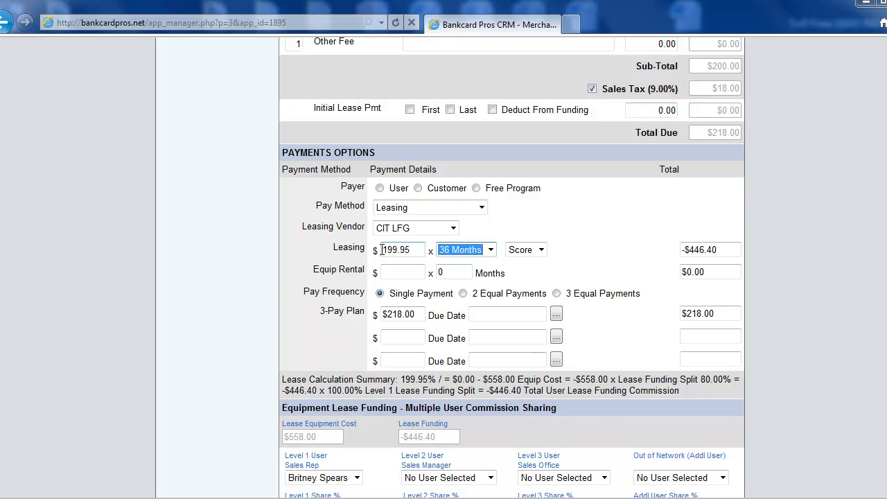
key(Tab)
key(p)
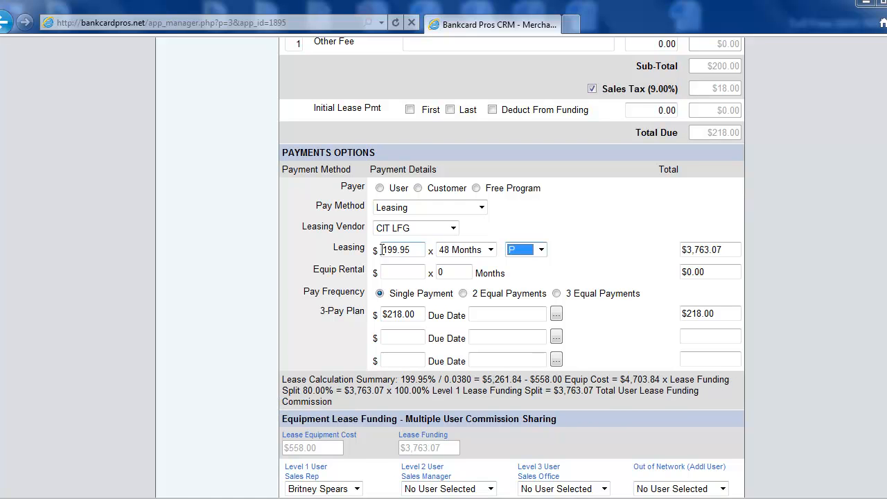
key(Tab)
click(623, 235)
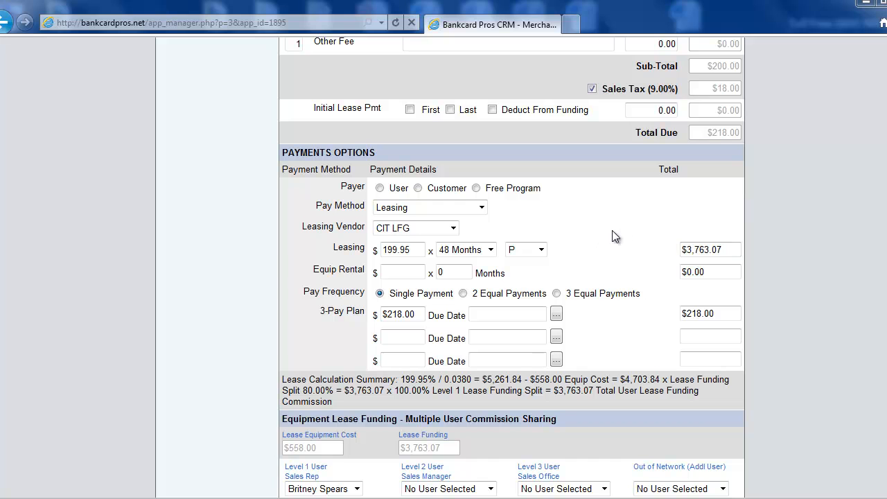
- Review the leasing total and the Lease Calculation Summary below the payment options
drag(733, 249, 682, 250)
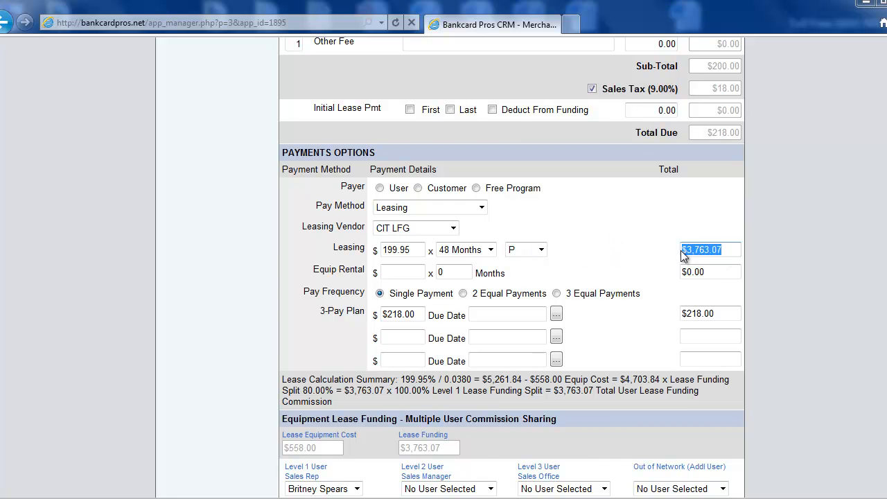
click(725, 253)
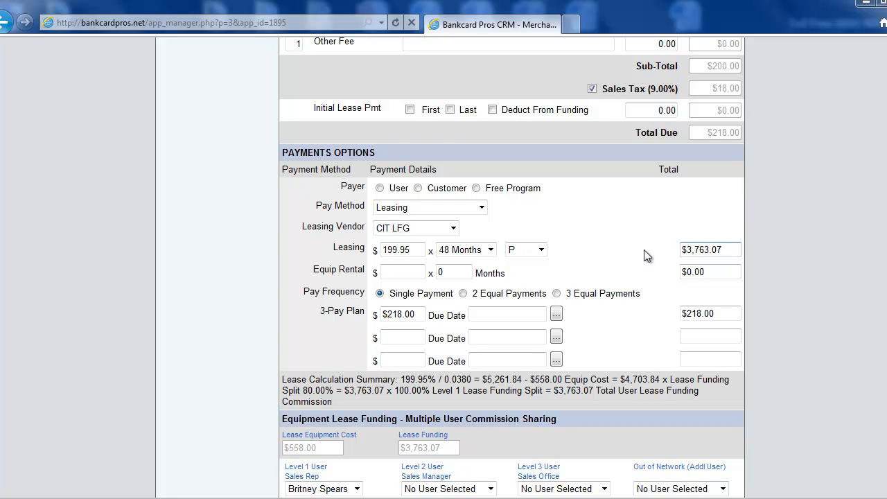
scroll(641, 251, down, 1)
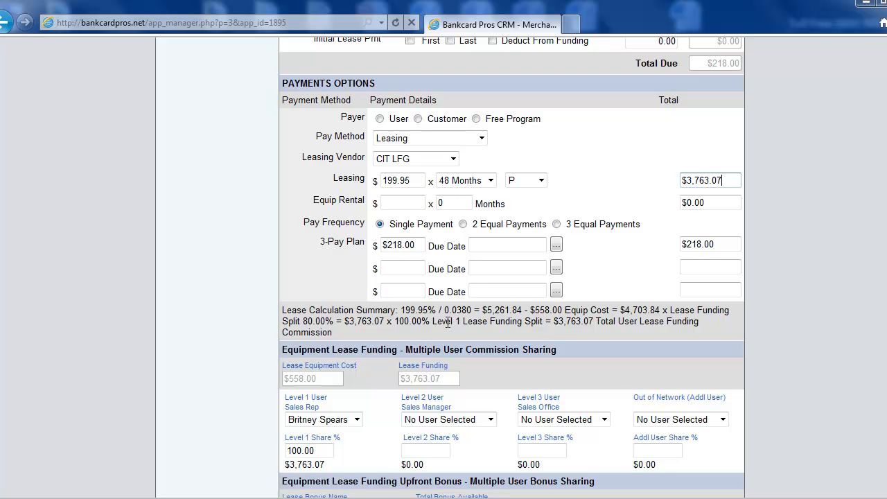
drag(283, 310, 408, 326)
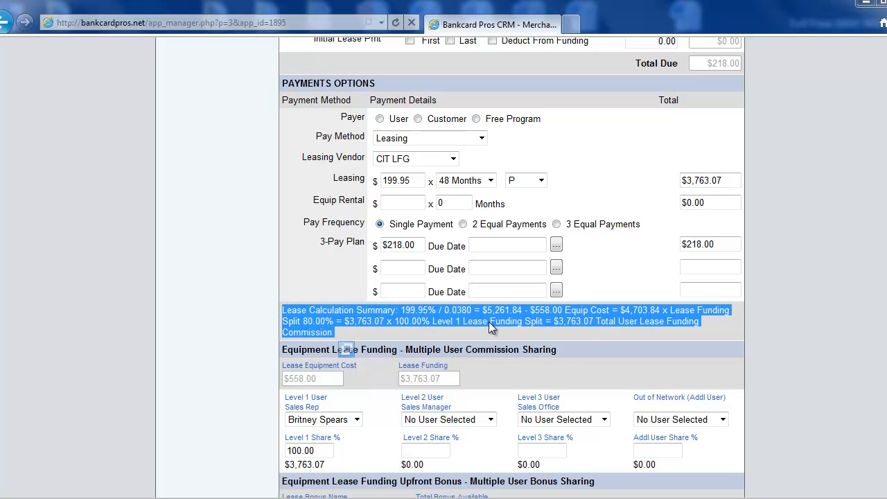
click(344, 345)
drag(340, 334, 281, 309)
click(383, 338)
- Assign Donald Trump as Level 2 sales manager and Bruce Springsteen as Level 3 sales office for lease funding commission sharing
scroll(504, 324, down, 3)
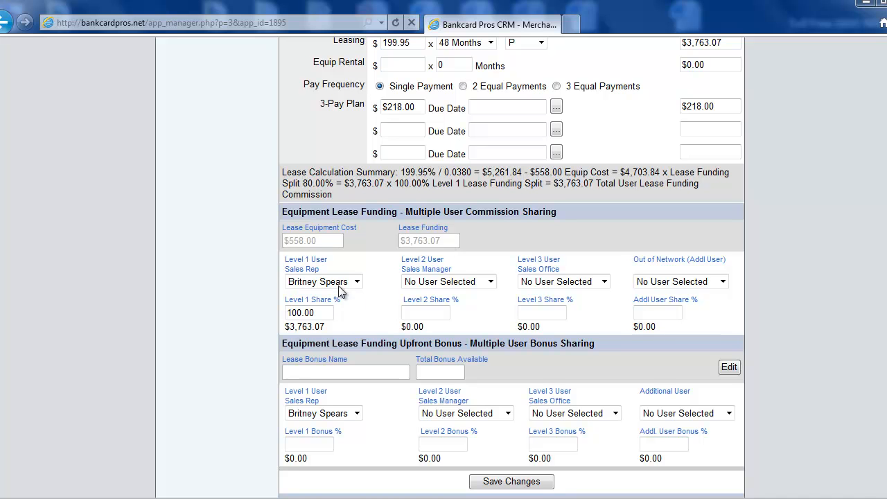
click(454, 280)
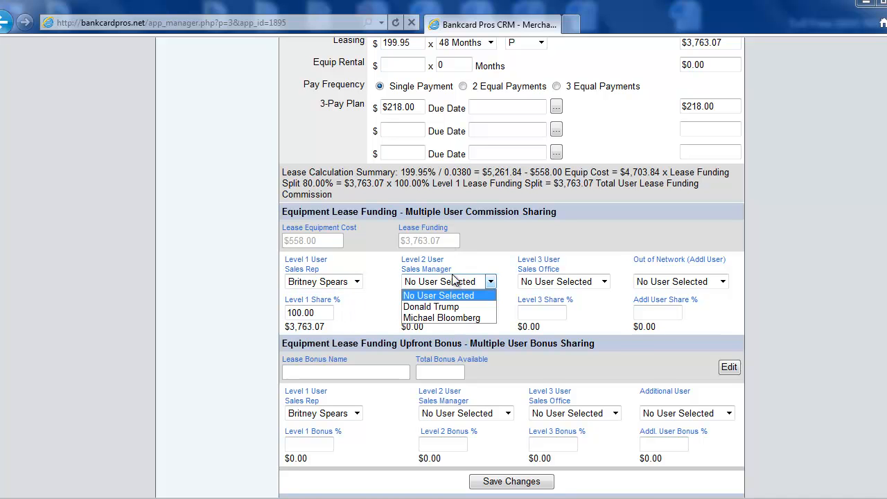
click(431, 307)
click(545, 283)
click(550, 306)
- Set the lease funding commission shares to 80 for Level 1, 10 for Level 2 and 10 for Level 3
drag(320, 313, 284, 313)
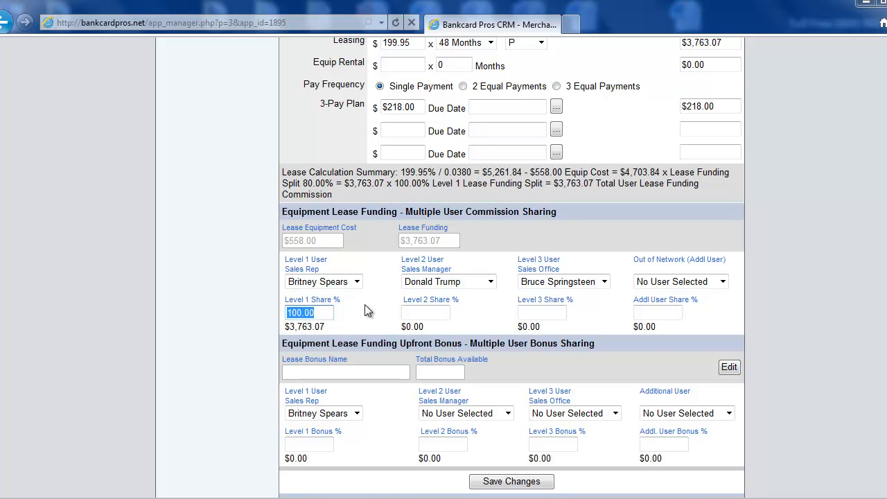
text(80)
key(Tab)
text(10)
key(Tab)
text(10)
key(Tab)
- Set the Level 1 share to 50 and the Level 2 share to 25 under Equipment Costs Sharing
scroll(438, 277, down, 1)
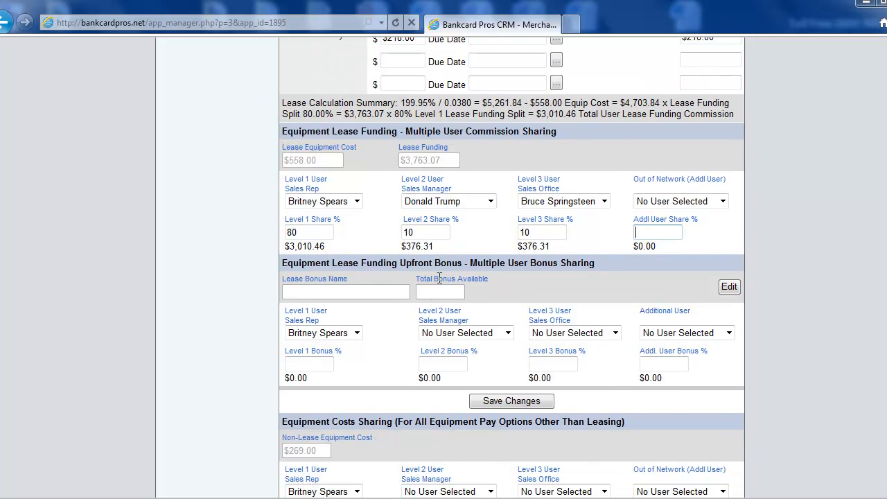
scroll(460, 333, down, 3)
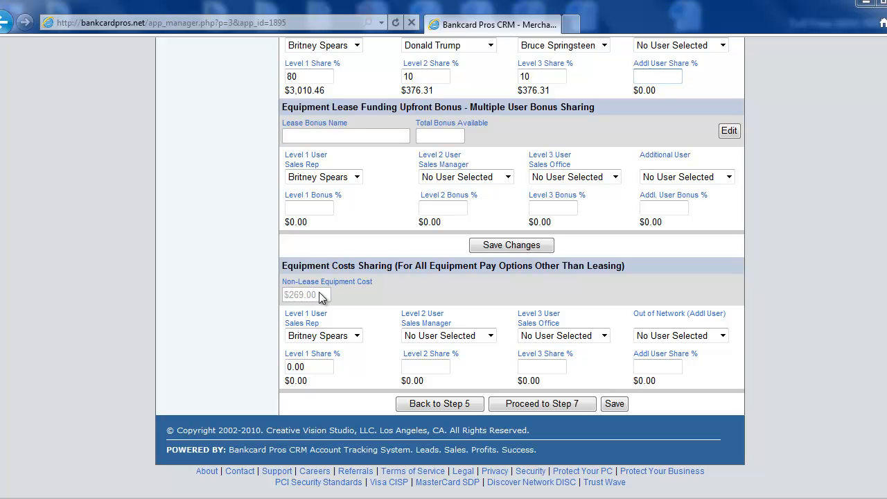
drag(318, 366, 285, 367)
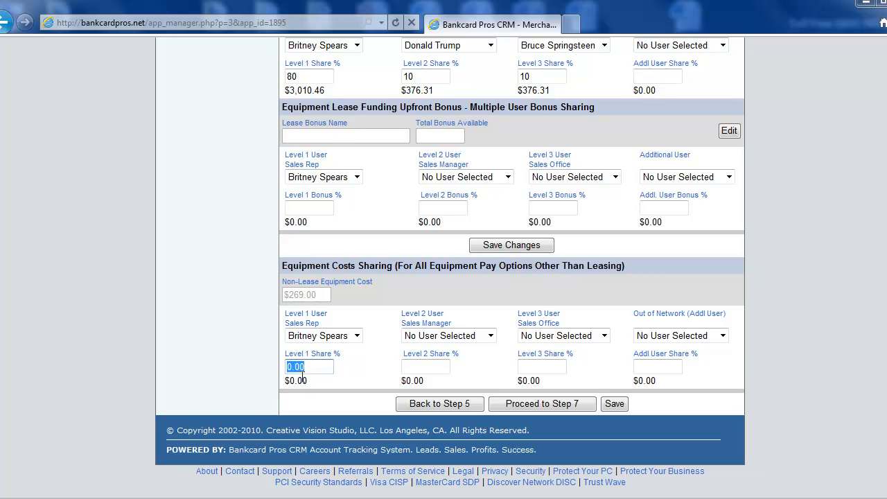
text(50)
key(Tab)
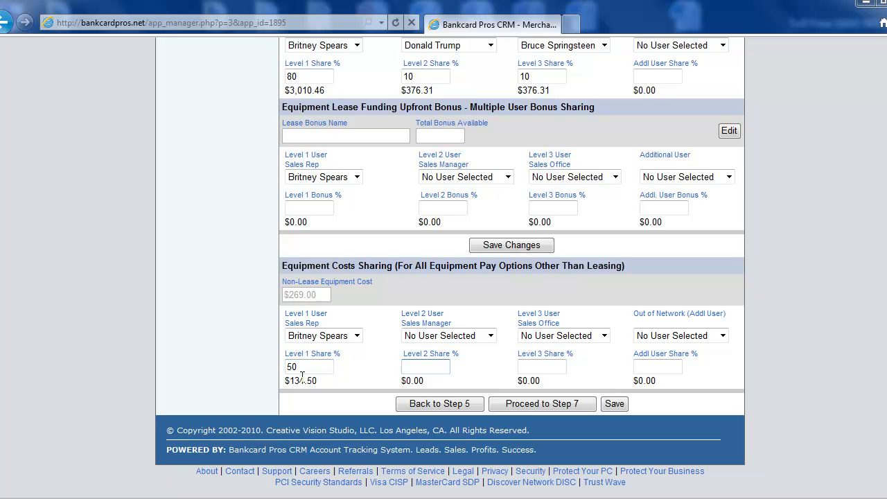
text(25)
key(Tab)
- Assign Donald Trump as Level 2 and Bruce Springsteen as Level 3 with a 25 share for equipment costs, and save the page
click(450, 336)
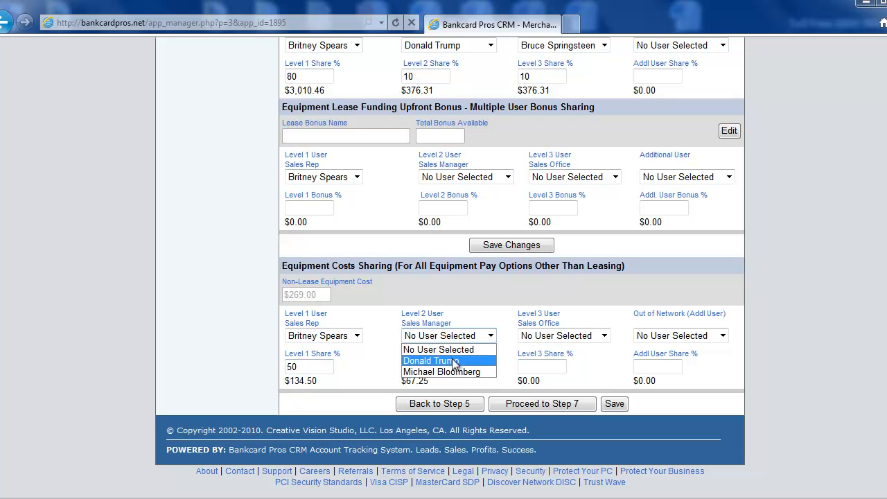
click(455, 361)
click(554, 336)
click(554, 360)
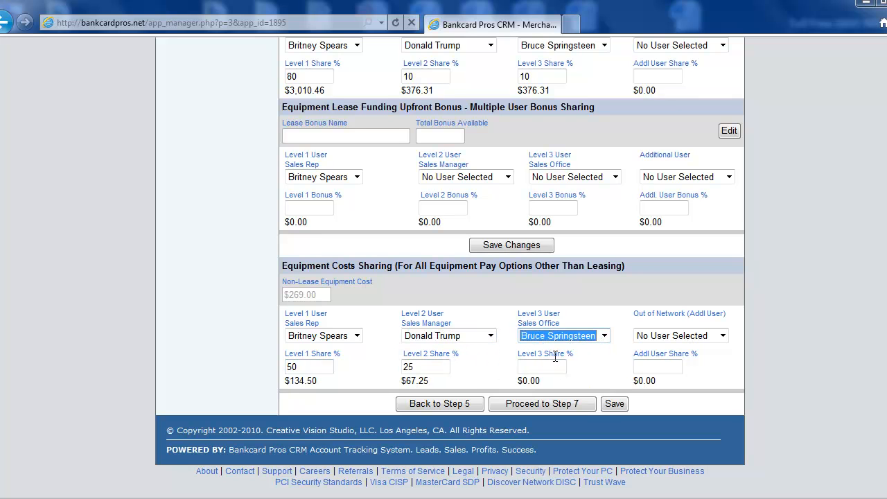
click(535, 367)
text(25)
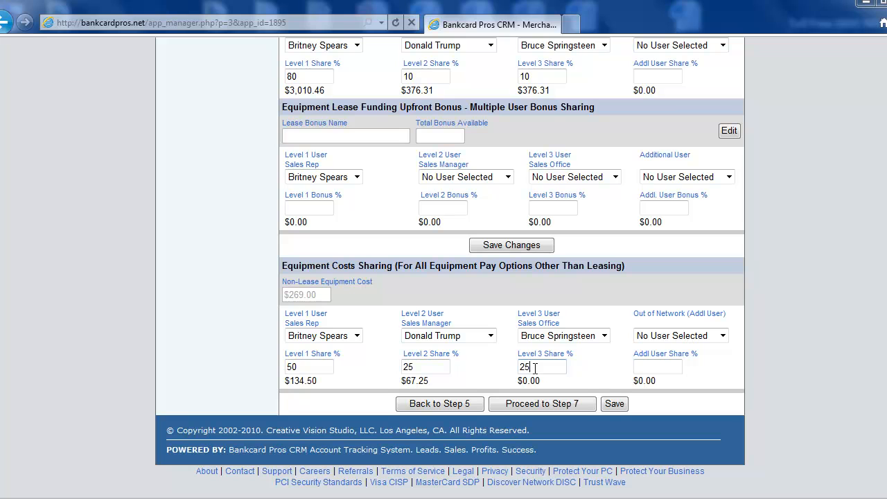
click(612, 404)
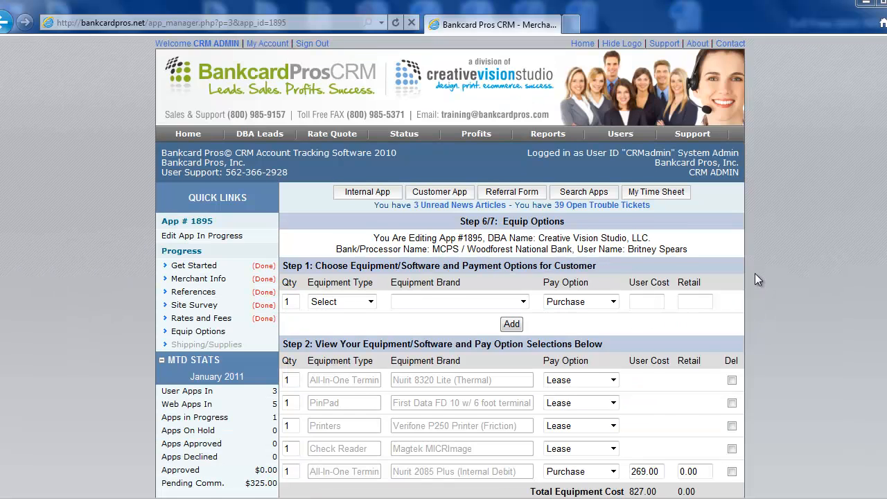
- Set the retail price of the purchased Nurit 2085 Plus terminal to 650.00 and save the changes
scroll(754, 273, down, 3)
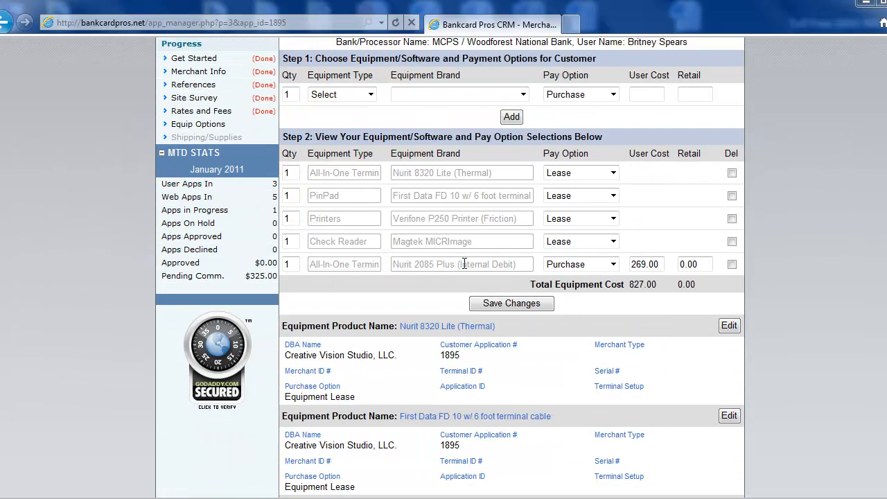
drag(662, 264, 632, 265)
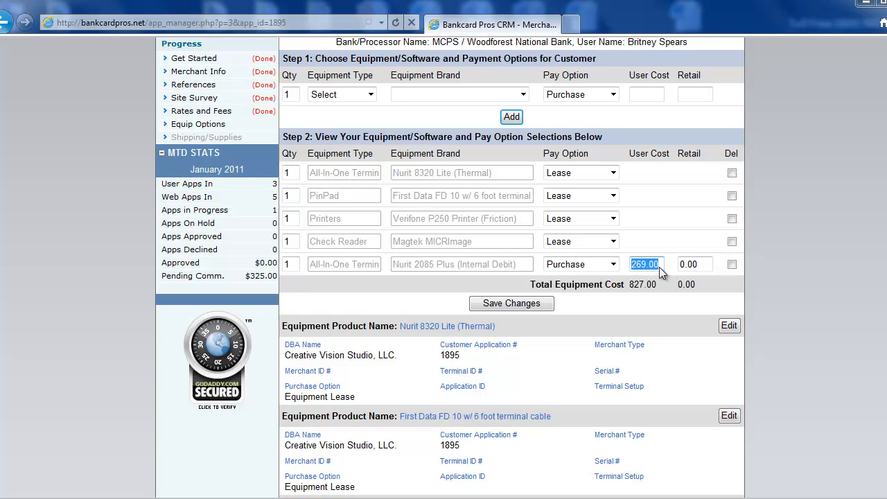
click(700, 265)
mouse_move(693, 264)
mouse_down()
mouse_move(681, 264)
mouse_move(701, 264)
mouse_move(680, 264)
mouse_up()
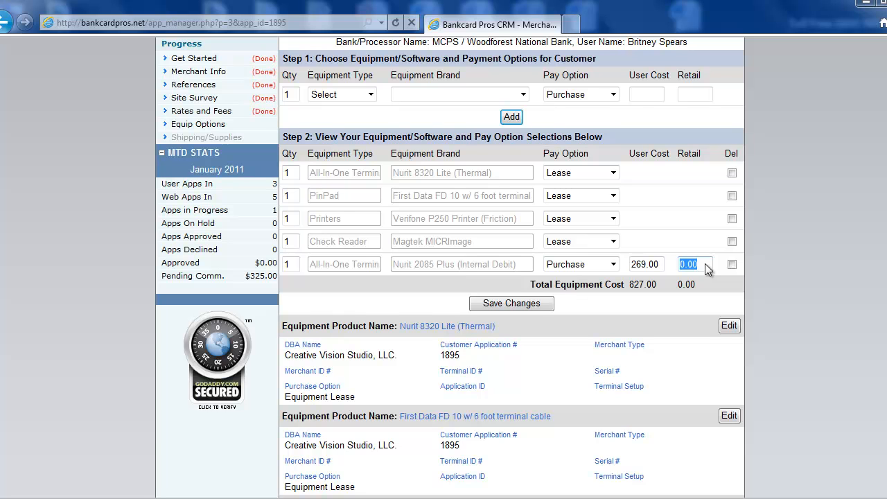
text(650.00)
click(531, 306)
- Set the App Fee to 200.00 and the App Rush Fee to 25.00 among the fees collected from the customer
scroll(765, 286, down, 3)
scroll(764, 287, down, 6)
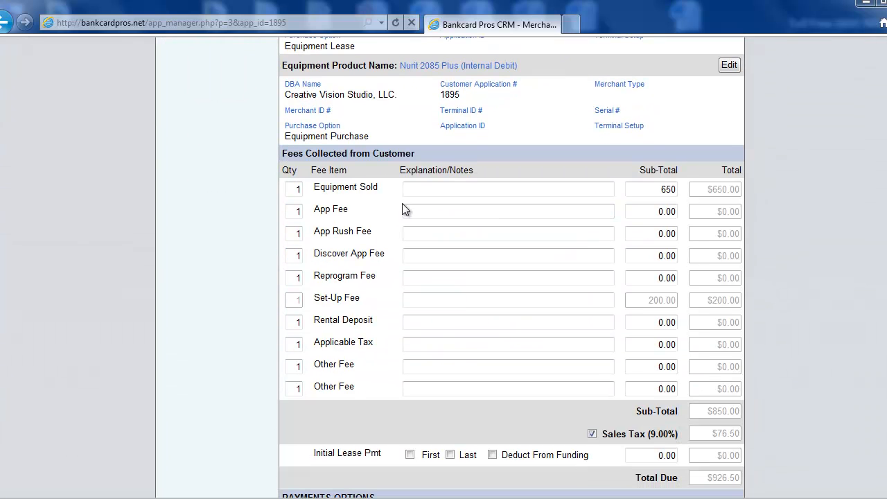
drag(646, 212, 677, 211)
text(200.00)
key(Tab)
key(Tab)
key(Tab)
text(25.00)
key(Tab)
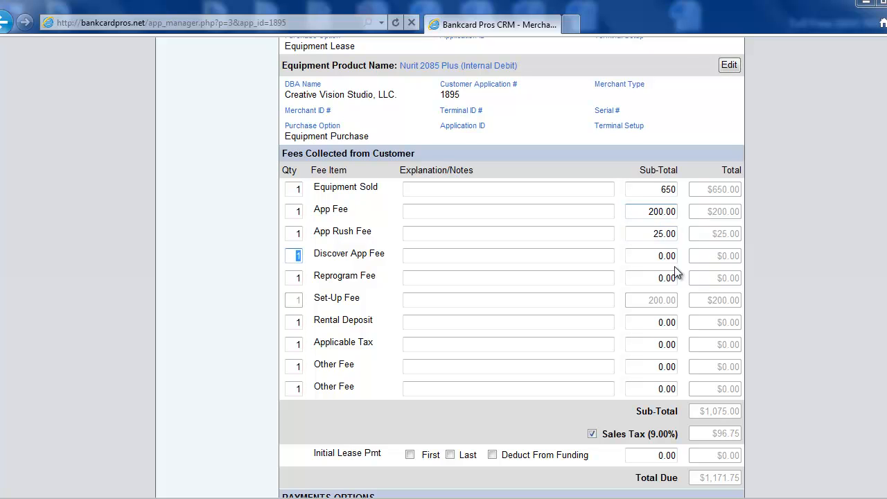
- Set the Discover App Fee to 25.00 and the Reprogram Fee to 50.00
drag(654, 256, 679, 256)
text(25.00)
key(Tab)
click(653, 277)
text(50.00)
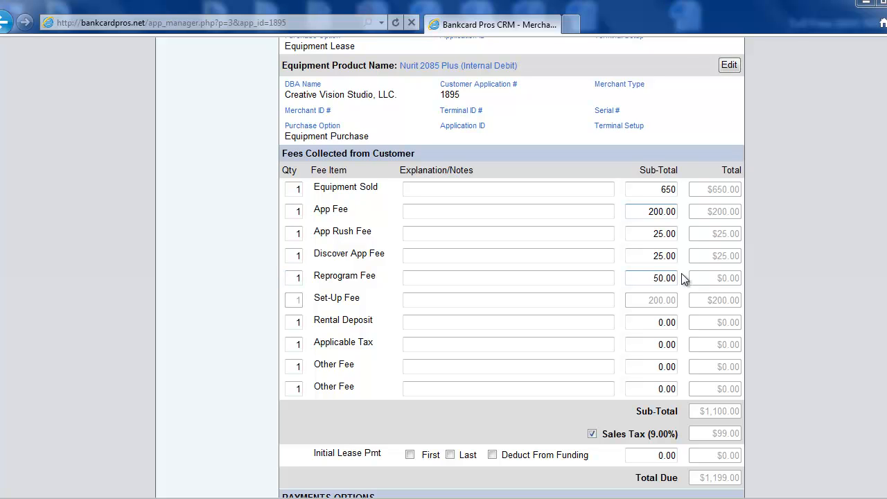
key(Tab)
- Exclude the 9.00% sales tax from the customer fees and include it again
scroll(644, 340, down, 1)
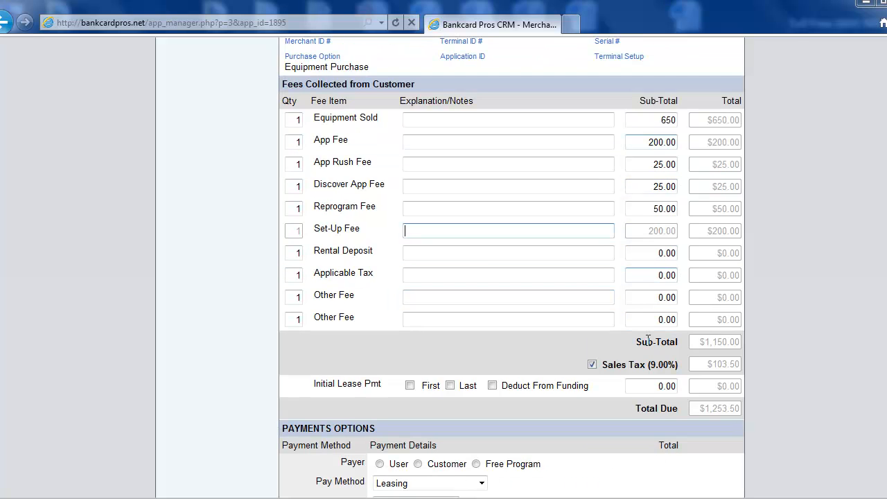
scroll(624, 282, down, 1)
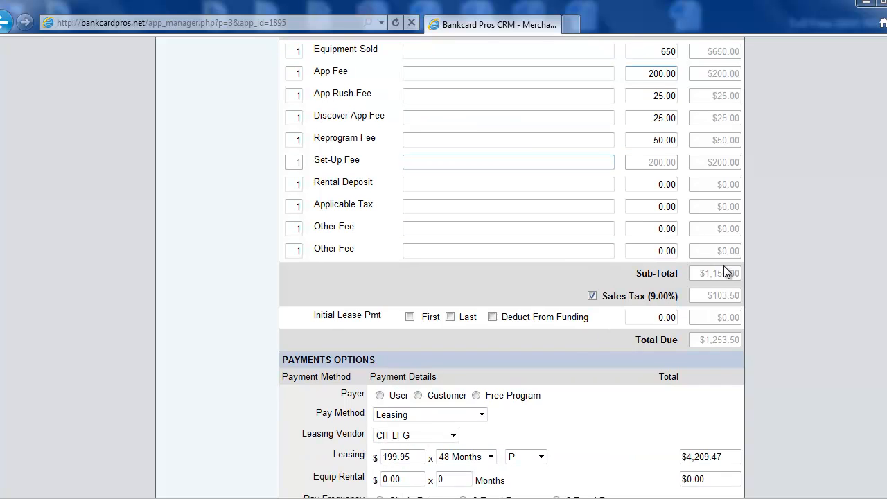
click(592, 296)
click(592, 296)
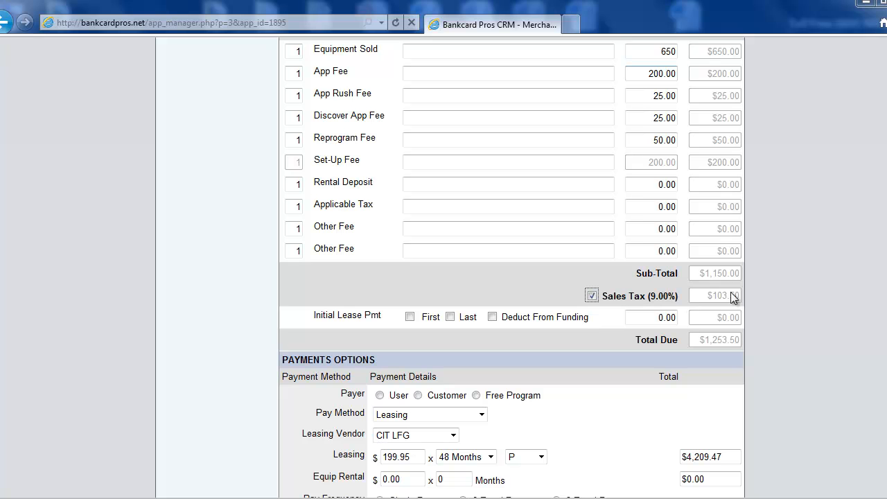
- Include the first and last initial lease payments, deducted from funding, with the amount 199.95 copied from the leasing payment
scroll(566, 419, down, 2)
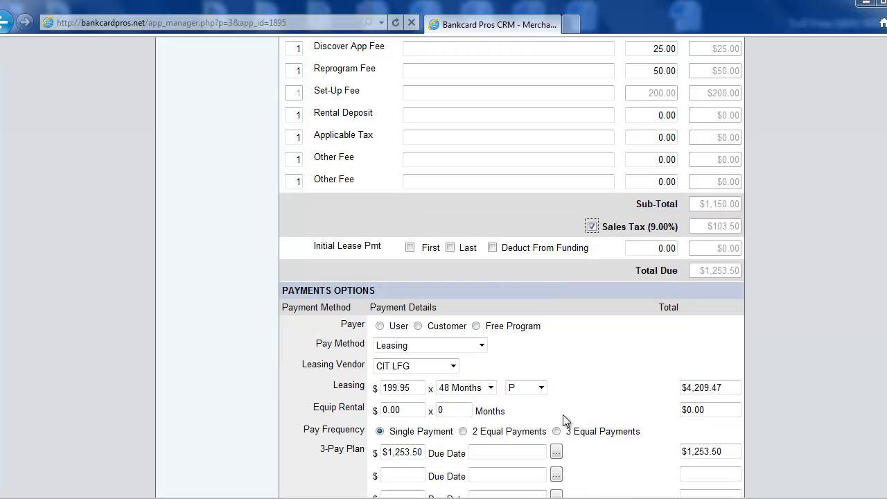
double_click(395, 388)
key(ctrl+c)
click(584, 365)
scroll(584, 365, up, 2)
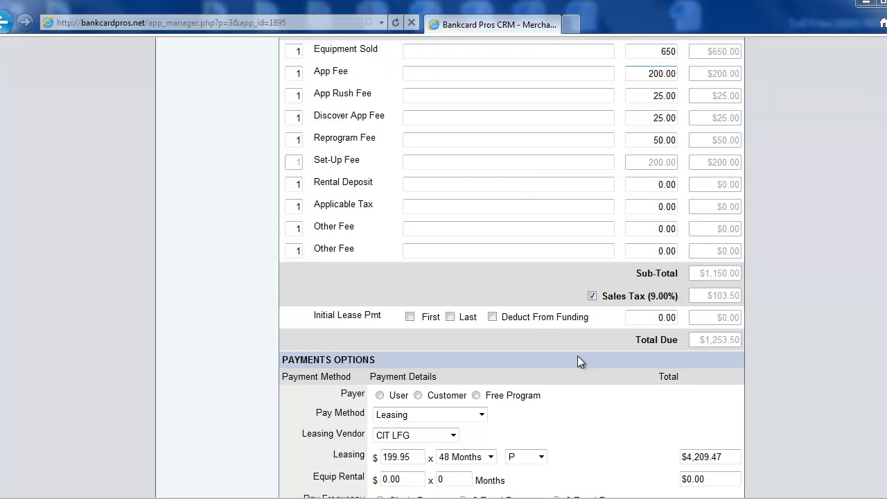
click(410, 317)
click(450, 317)
click(493, 317)
click(659, 317)
double_click(663, 317)
key(ctrl+v)
key(Tab)
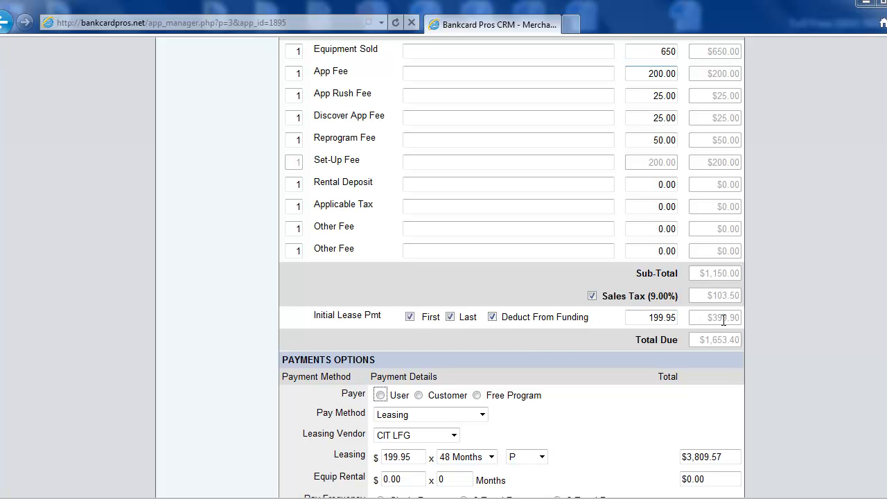
- Proceed to Step 7, Shipping/Supplies, of the application
scroll(782, 317, down, 5)
scroll(781, 320, down, 4)
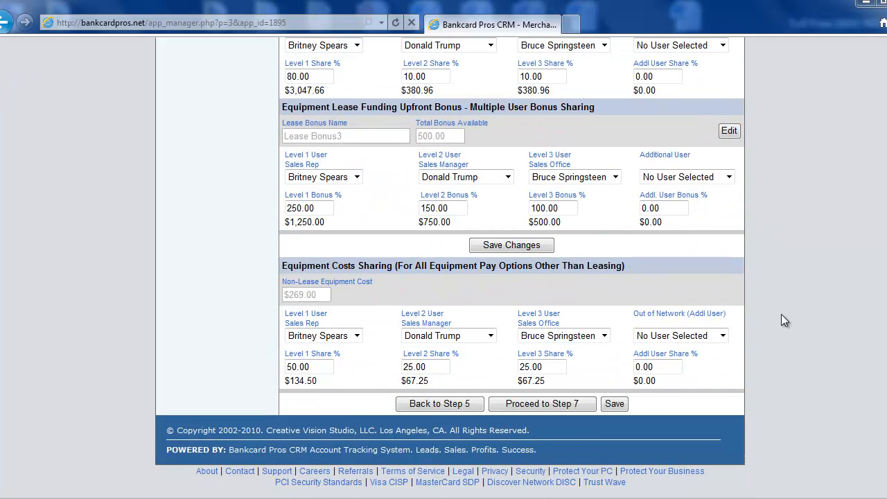
click(544, 407)
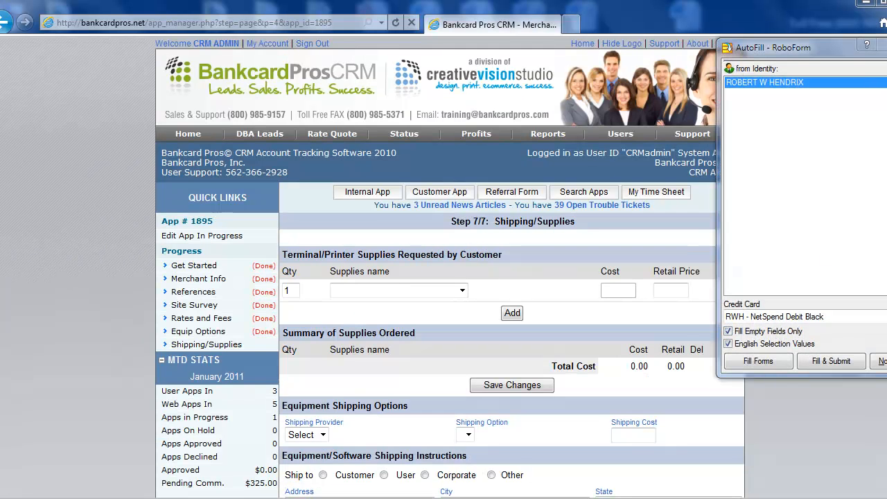
- Add 3 Rolls of Paper and Welcome Kits, quantity 1 each, to the supplies requested by the customer
scroll(673, 223, down, 1)
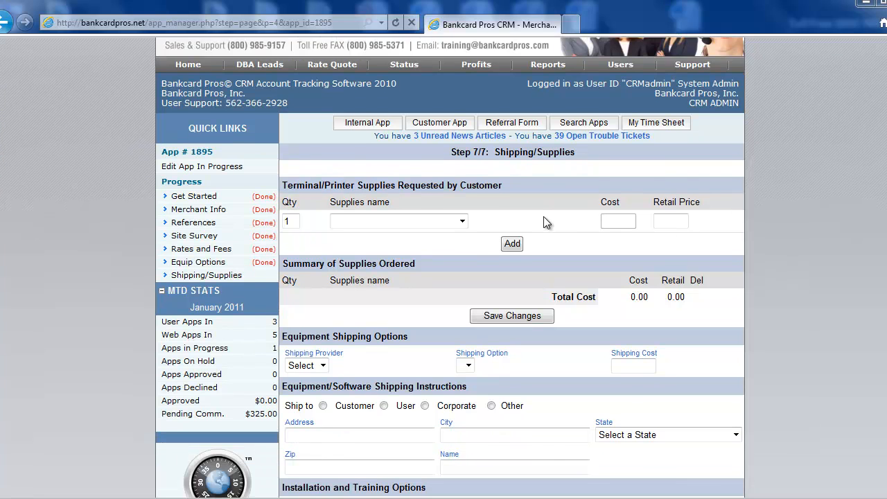
scroll(523, 207, down, 1)
click(387, 153)
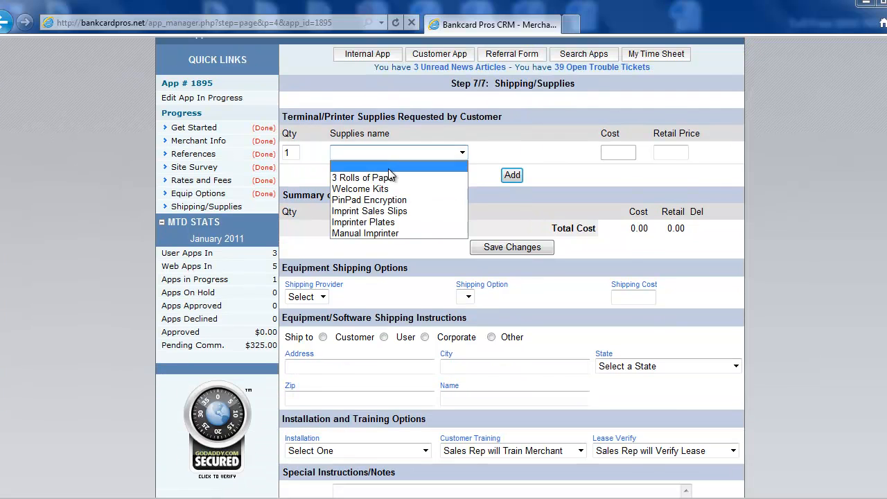
click(388, 178)
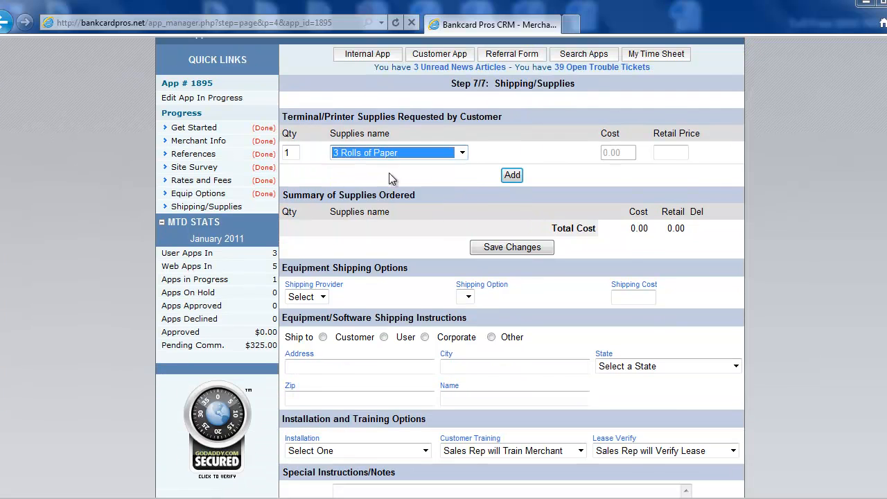
click(511, 175)
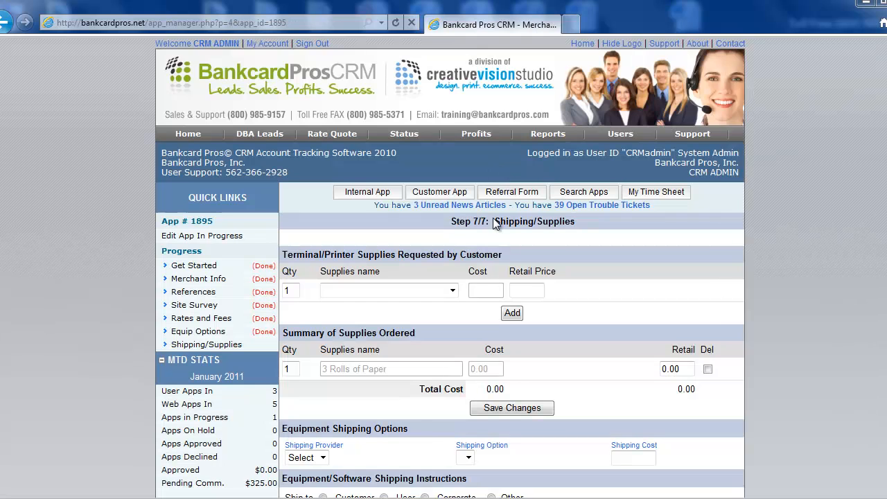
scroll(499, 242, down, 1)
click(387, 219)
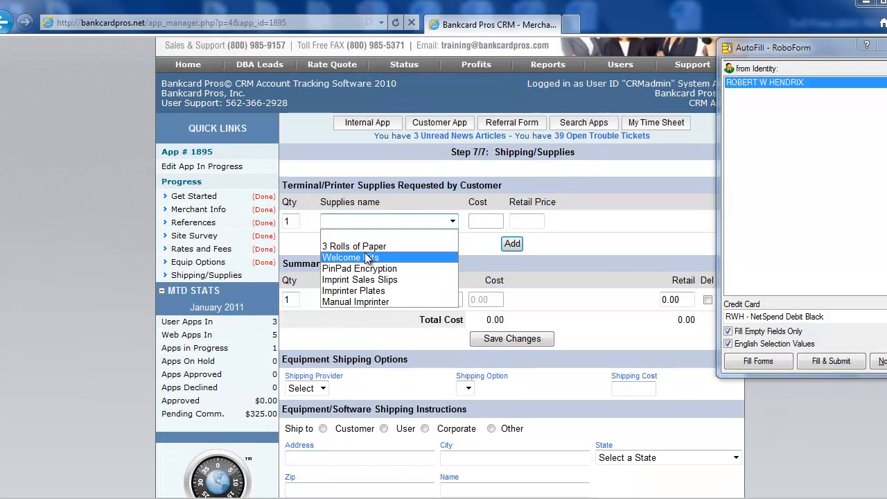
click(430, 257)
click(512, 243)
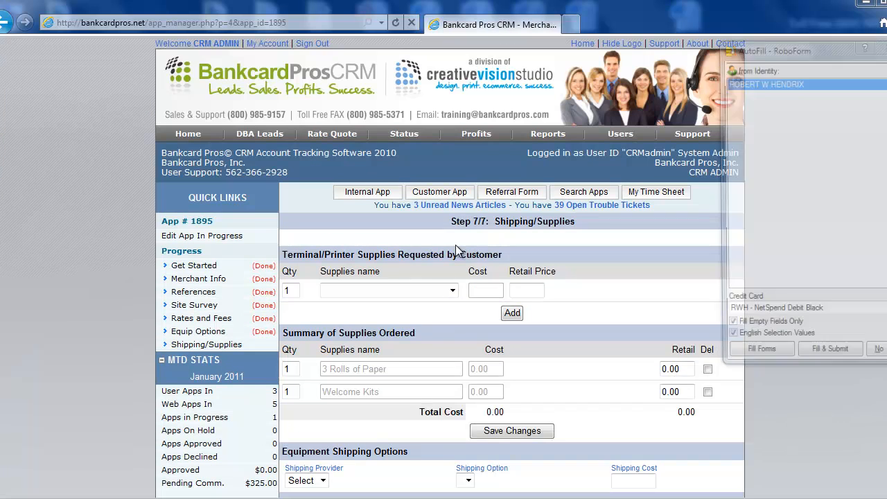
- Add one PinPad Encryption to the supplies requested by the customer
click(447, 290)
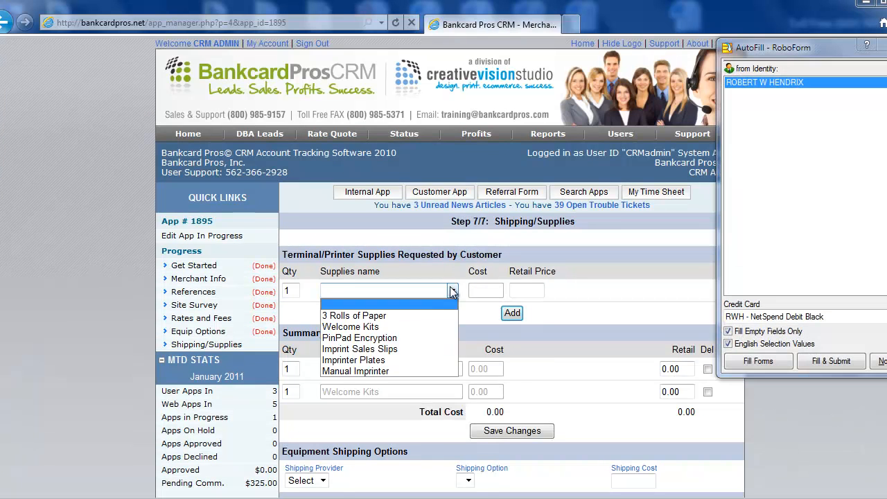
click(362, 338)
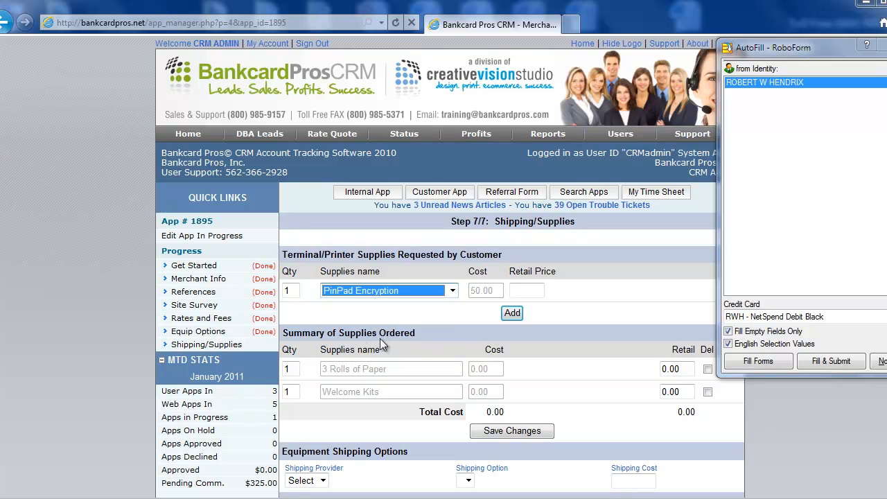
scroll(512, 305, down, 4)
click(511, 176)
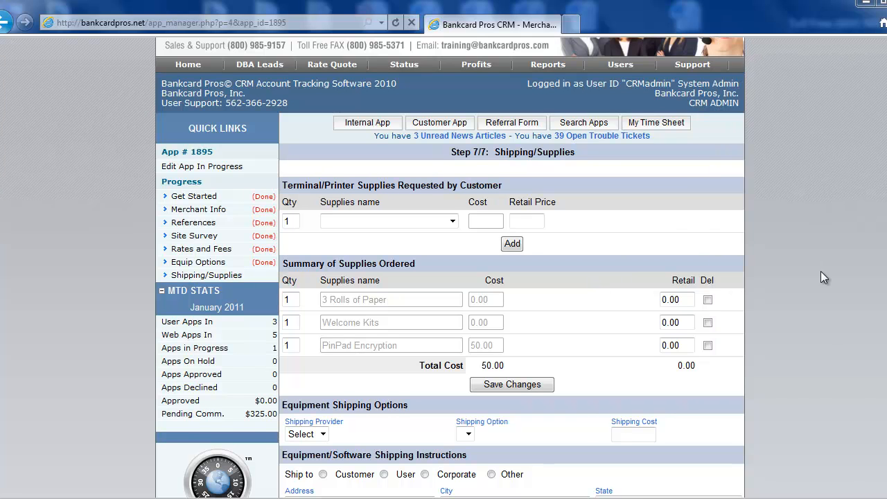
- Set equipment shipping to UPS 2nd Day Air with a shipping cost of 25.00
scroll(820, 271, down, 4)
scroll(795, 266, down, 4)
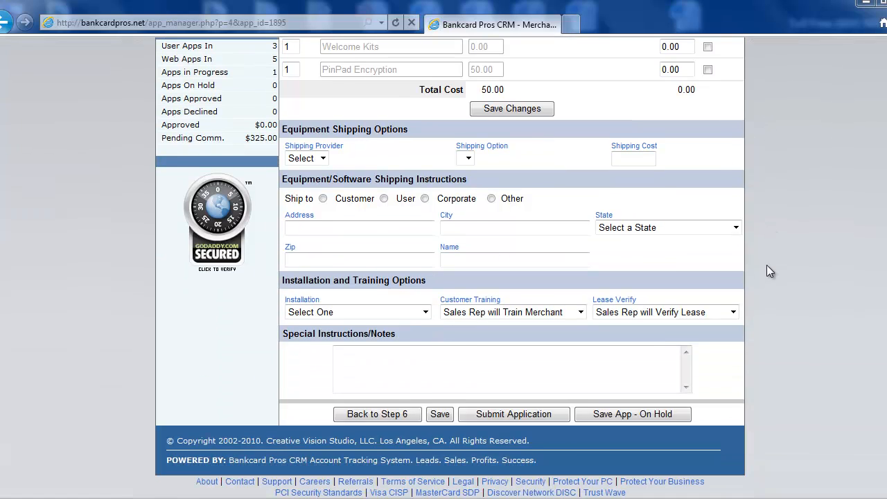
click(324, 160)
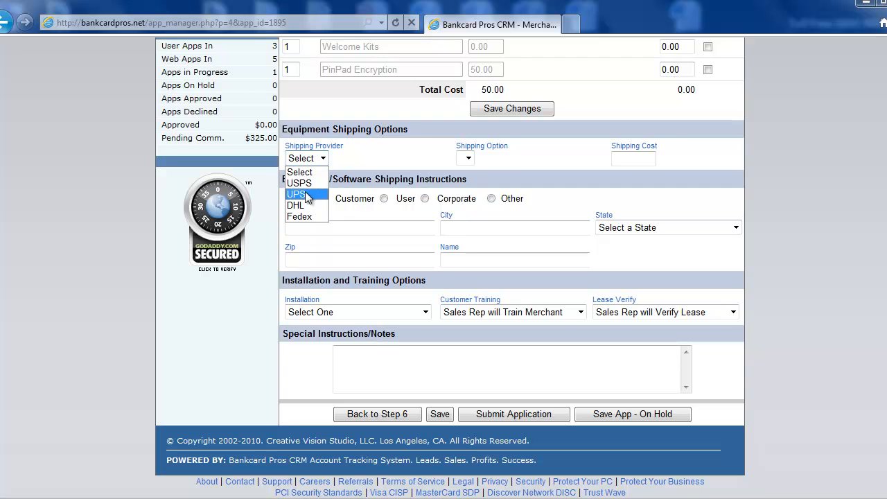
click(308, 195)
click(431, 159)
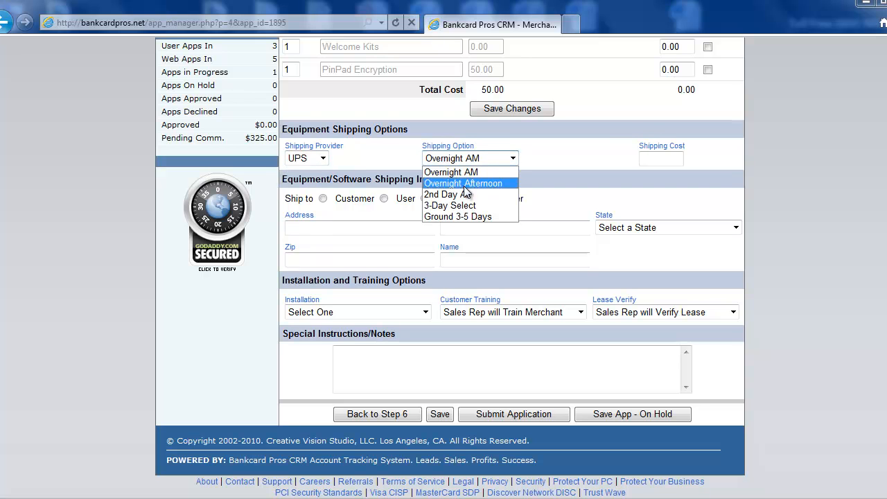
click(468, 194)
click(680, 162)
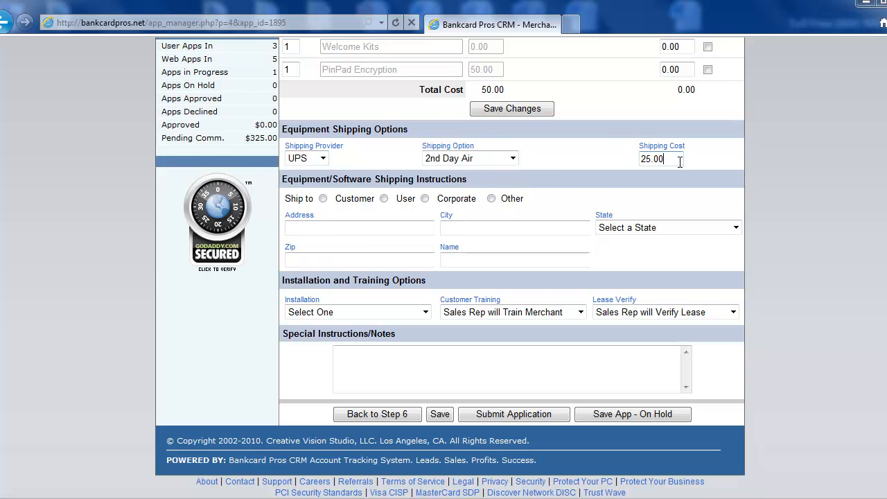
- Set the equipment shipping cost to 54.00 and choose Customer as the ship-to destination
drag(669, 159, 638, 159)
text(54.00)
click(323, 198)
click(383, 199)
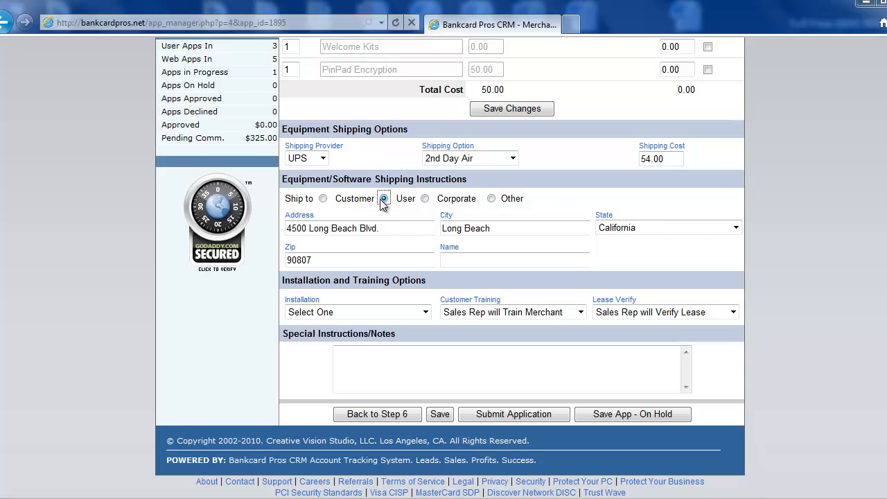
click(323, 198)
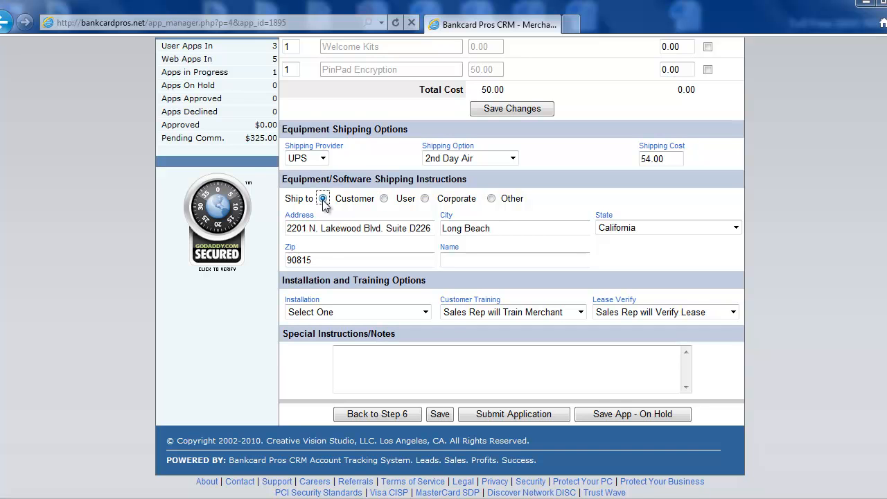
- Assign the sales rep to install/reprogram the equipment, train the merchant and verify the lease
click(366, 313)
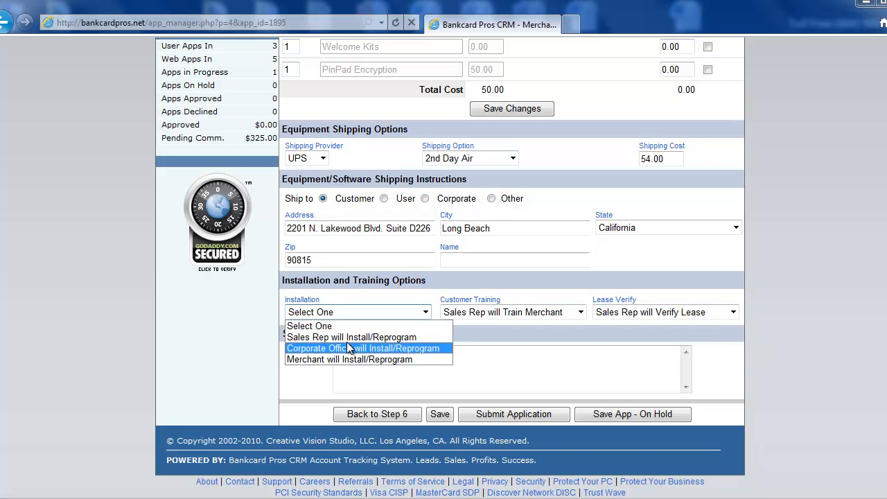
click(366, 338)
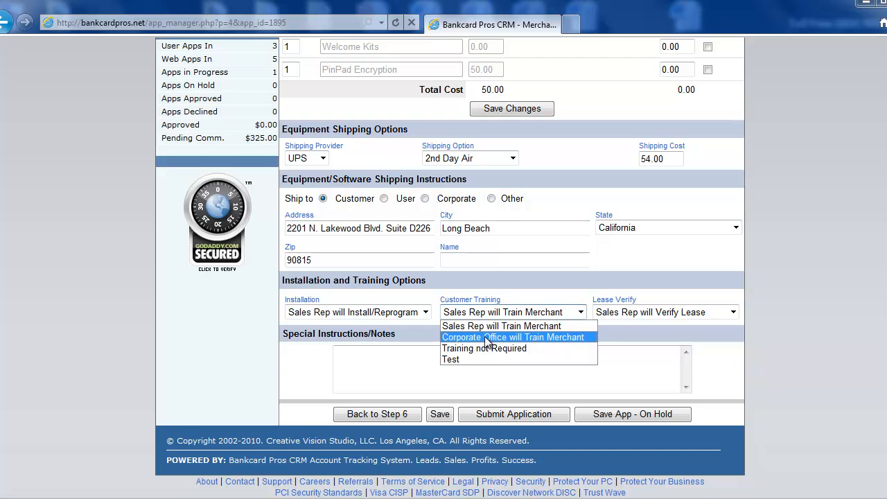
click(483, 326)
click(635, 312)
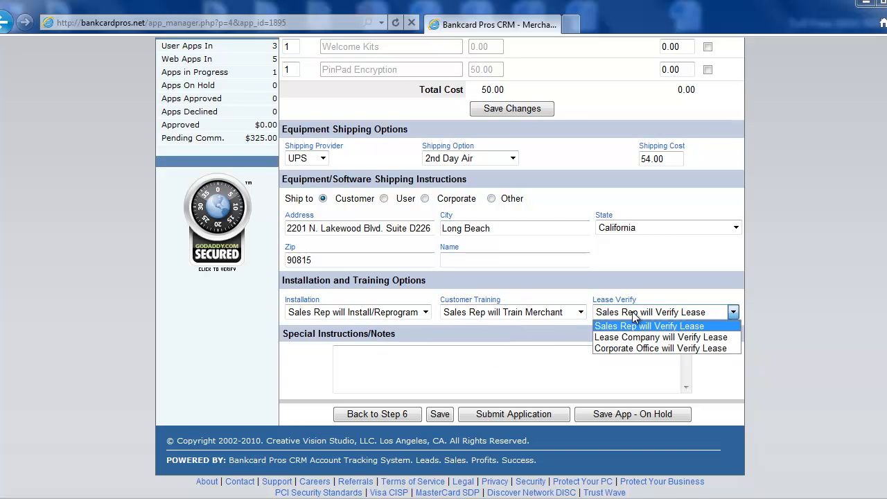
click(641, 323)
- Add the special instruction "Please rush to receive on Friday" and submit the application
click(406, 375)
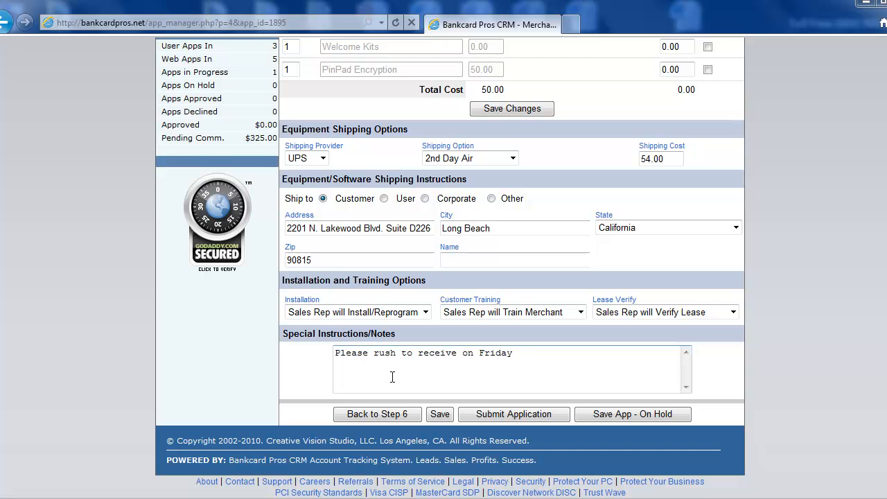
click(516, 414)
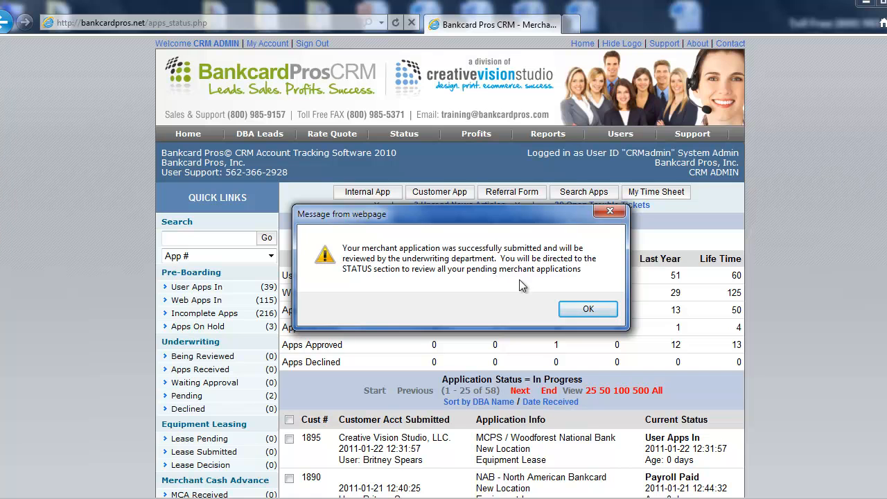
click(588, 311)
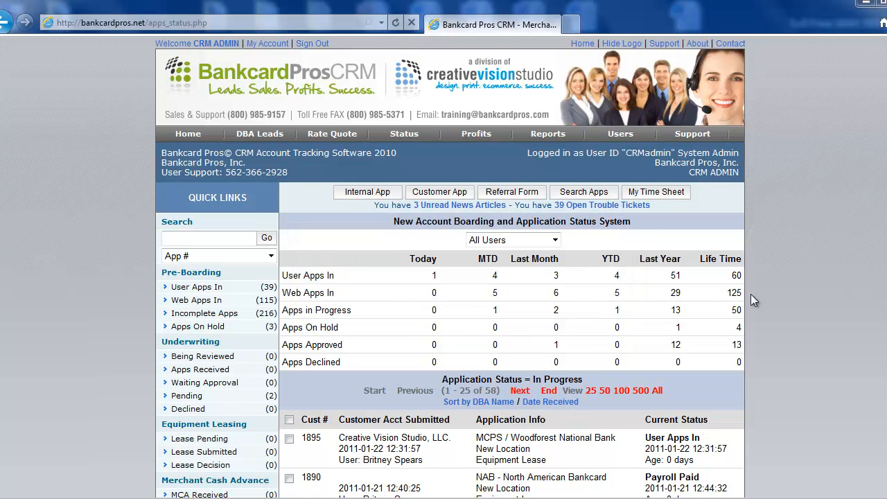
- Find the newly submitted Creative Vision Studio, LLC. application among those in progress and view its summary
scroll(778, 301, down, 1)
scroll(392, 214, up, 1)
click(409, 136)
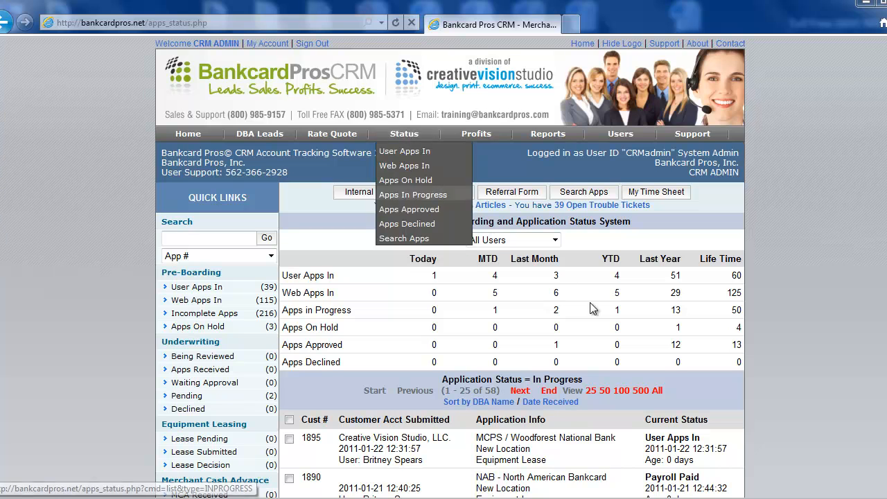
scroll(561, 273, down, 3)
drag(440, 173, 569, 171)
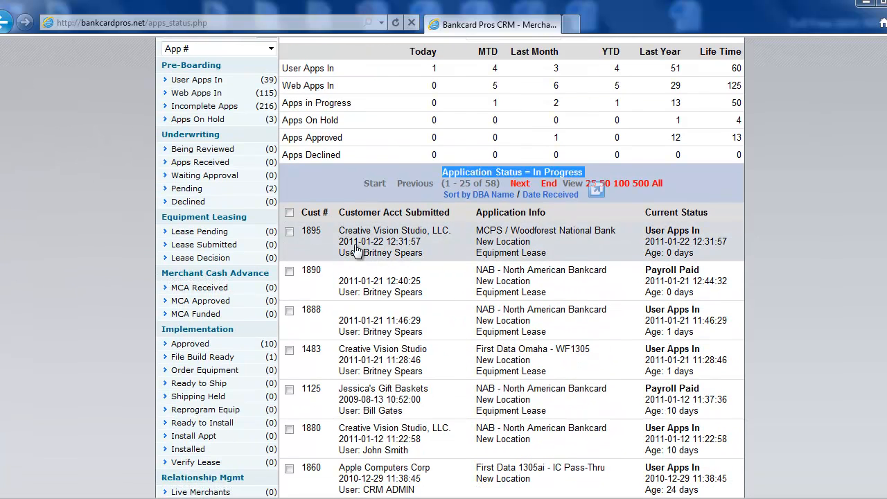
click(797, 239)
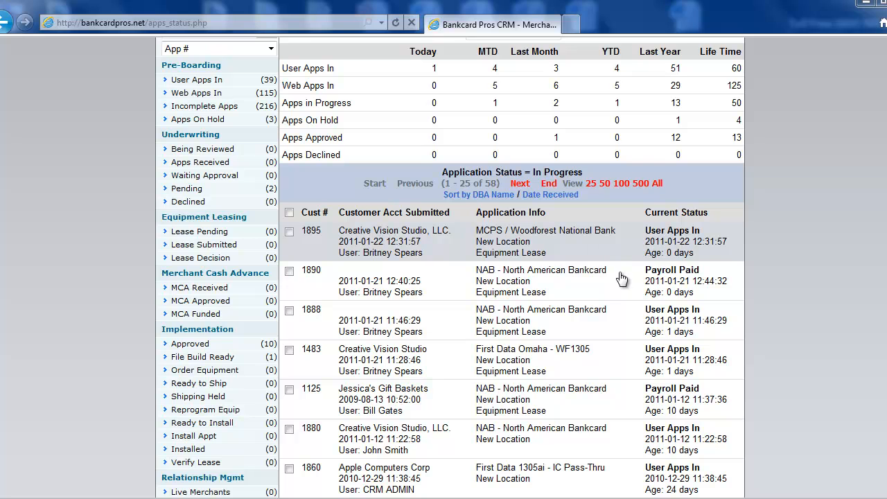
click(413, 242)
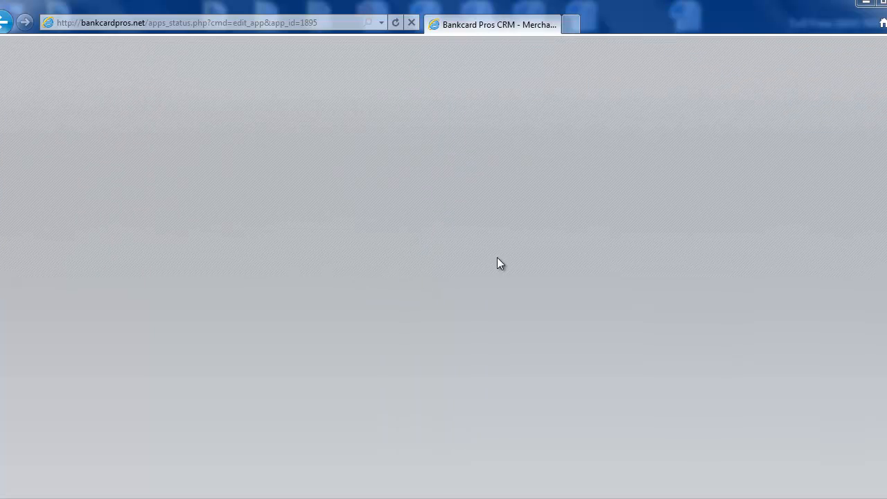
scroll(535, 282, down, 2)
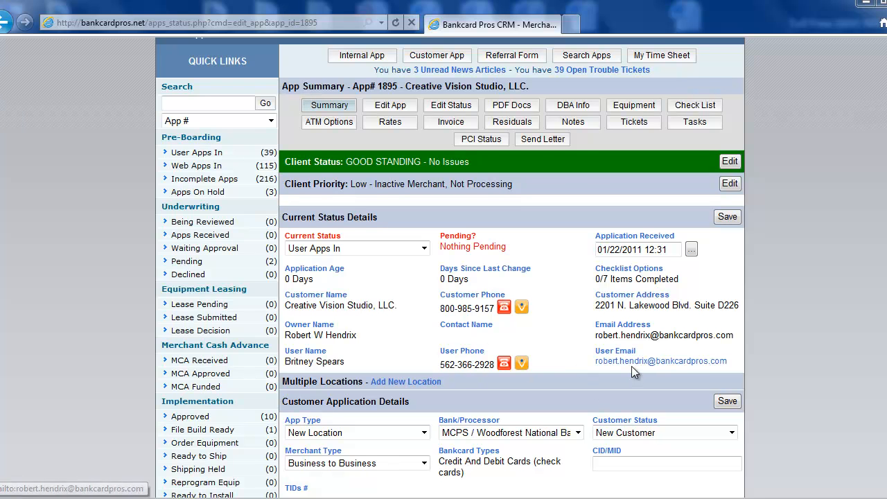
scroll(557, 297, up, 2)
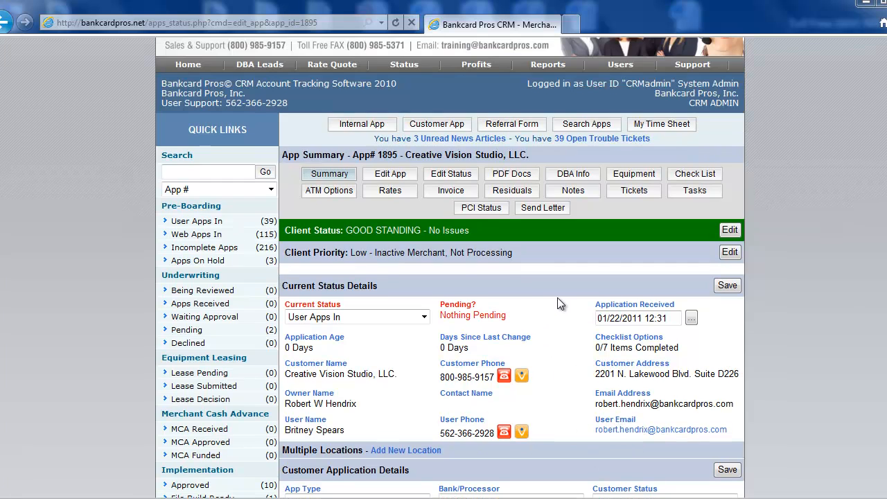
- Open the application's invoice and review the bonus splits of the other users sharing profits and deductions
click(449, 191)
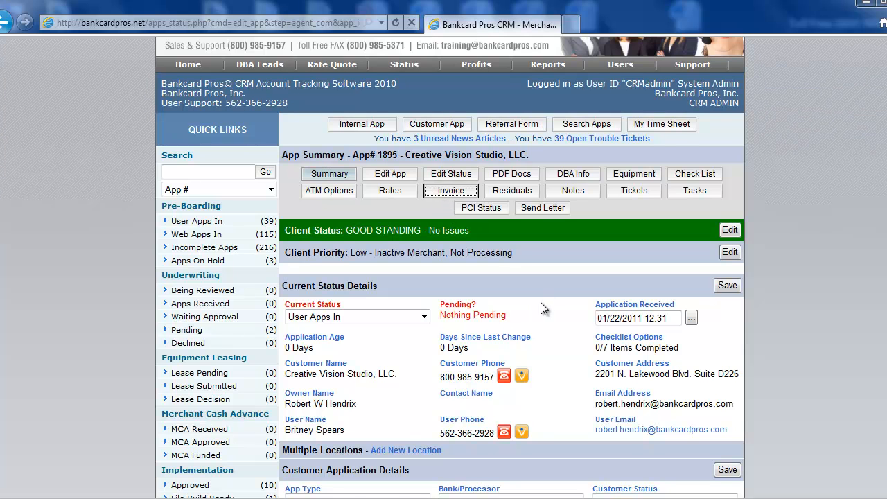
scroll(541, 299, down, 2)
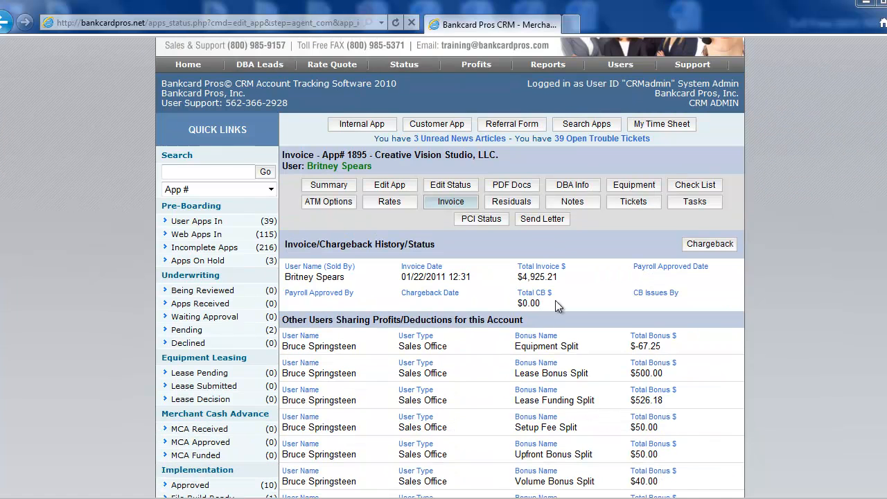
scroll(622, 314, down, 4)
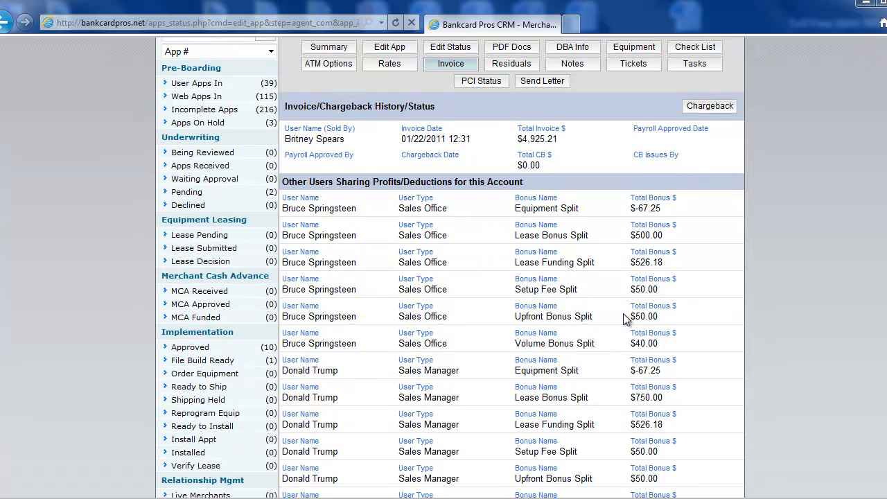
scroll(622, 318, down, 2)
drag(288, 135, 685, 281)
scroll(685, 280, down, 2)
drag(282, 232, 695, 361)
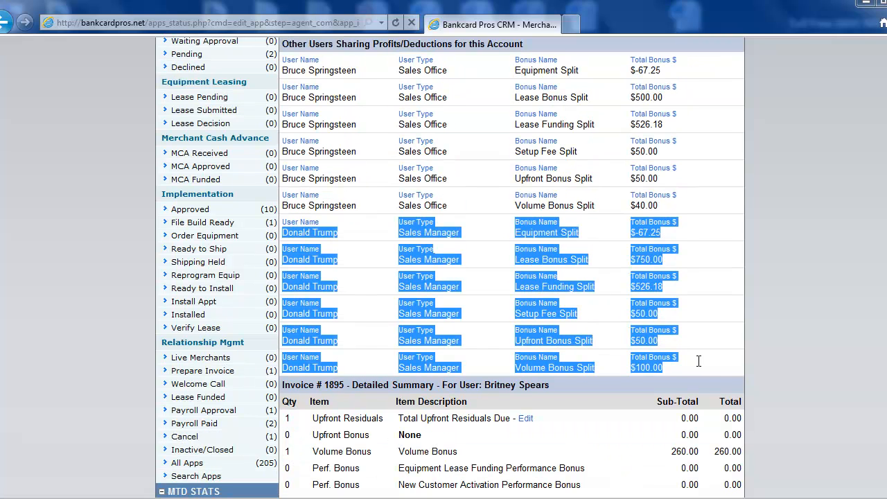
click(710, 315)
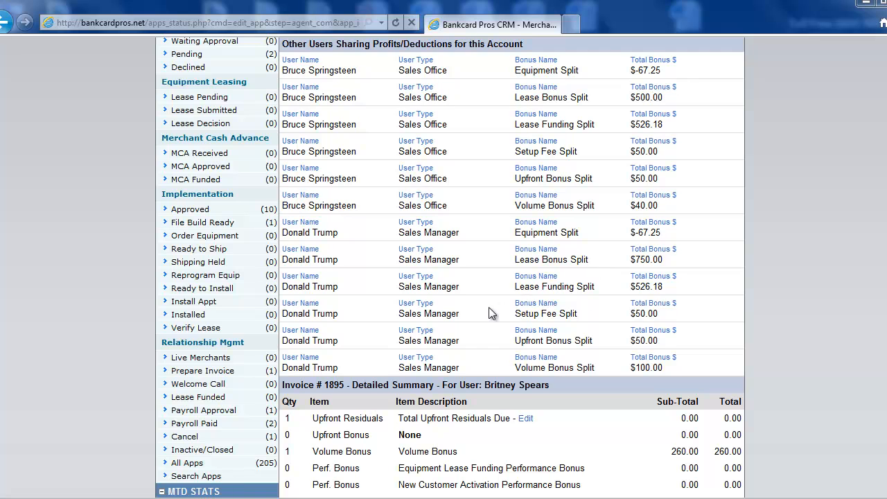
- Examine the volume bonus and the leasing commission calculation in the invoice's detailed summary
scroll(521, 297, down, 3)
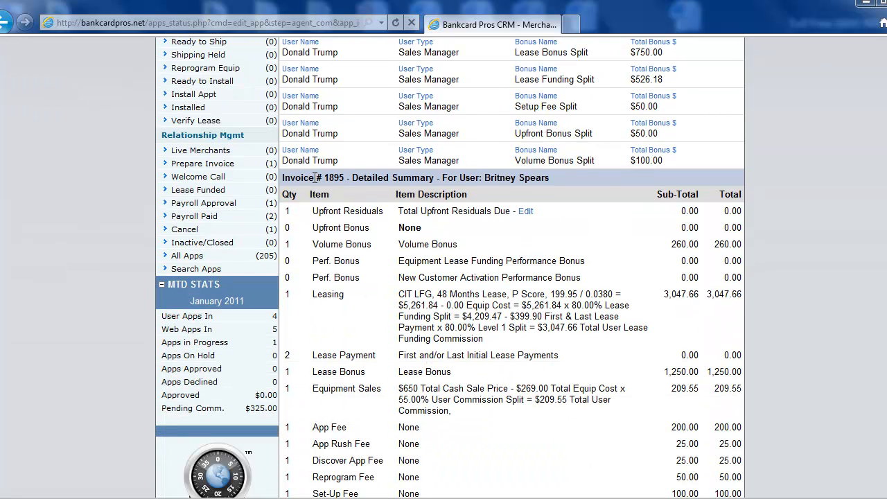
drag(298, 178, 509, 178)
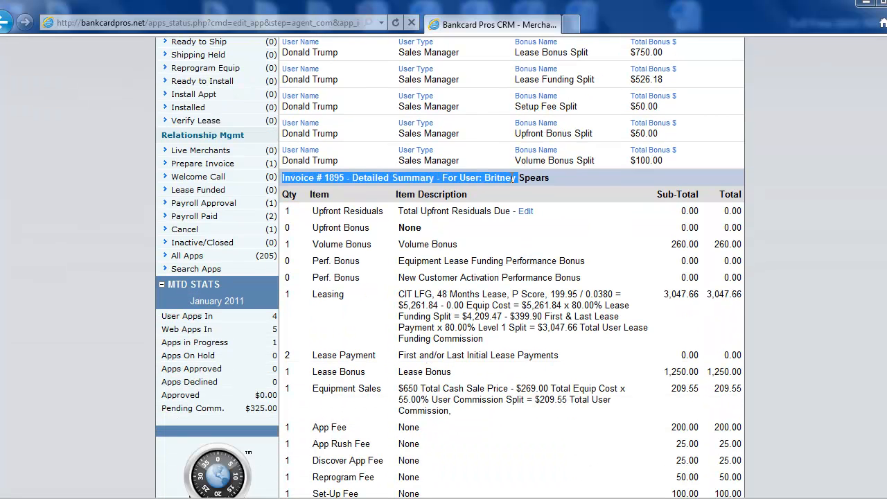
click(650, 244)
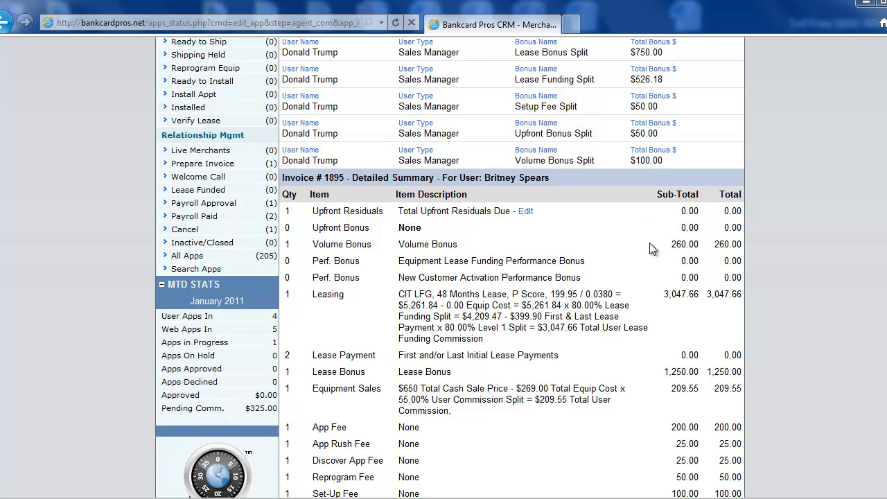
scroll(650, 248, down, 1)
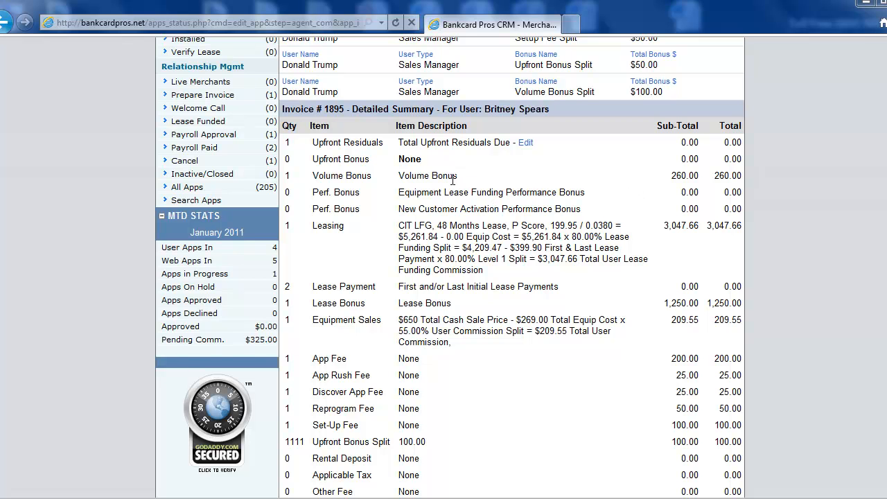
triple_click(405, 179)
click(667, 179)
drag(510, 260, 400, 227)
drag(669, 227, 728, 227)
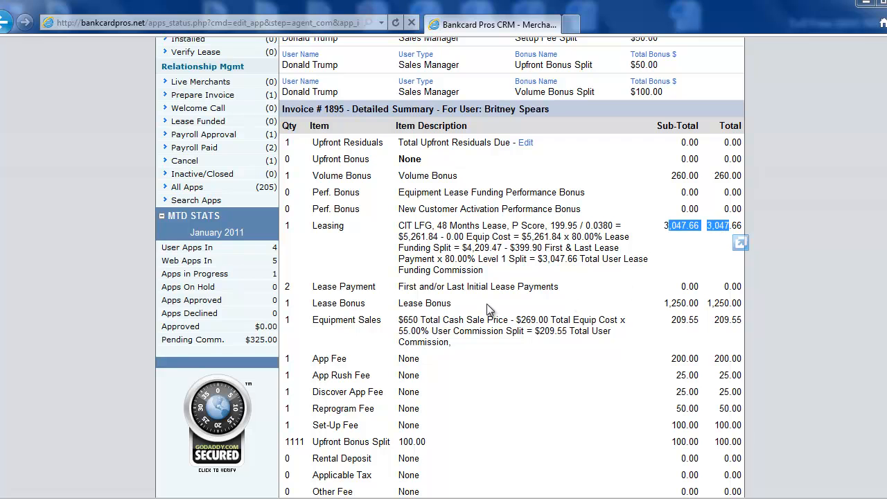
- Examine the lease bonus and the equipment sales commission split in the invoice's detailed summary
click(451, 304)
drag(454, 307, 401, 308)
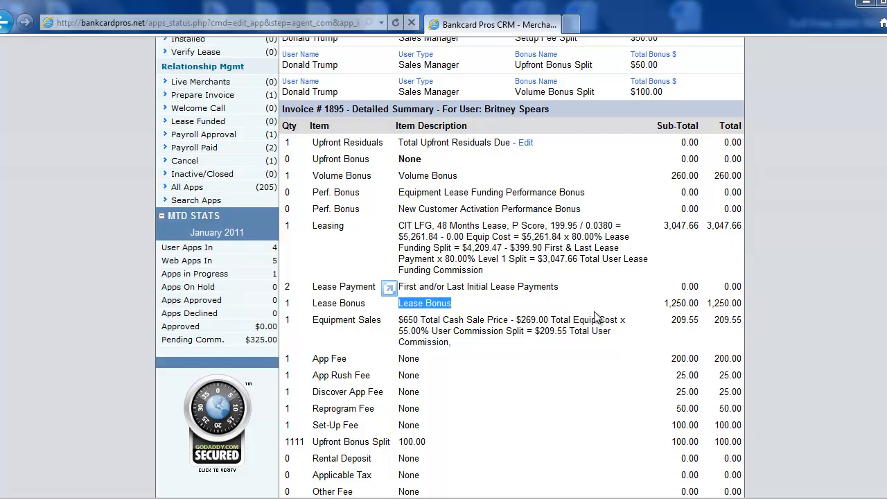
drag(458, 343, 409, 320)
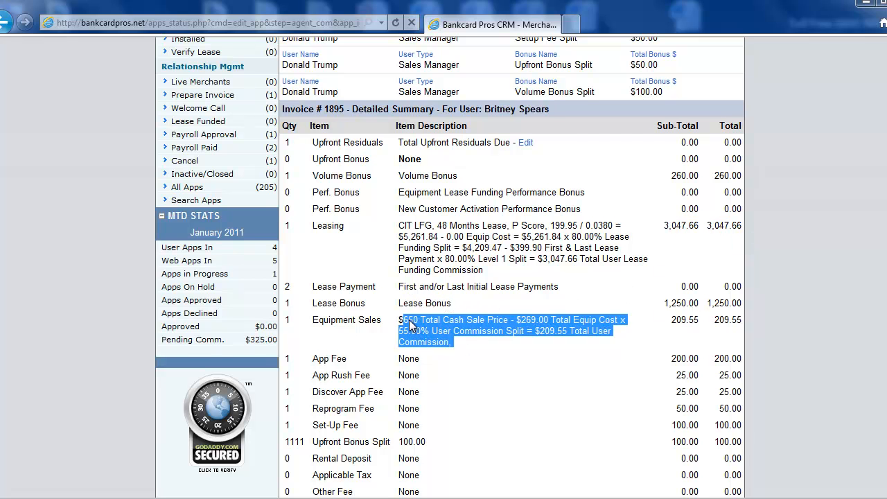
click(674, 314)
scroll(673, 314, down, 2)
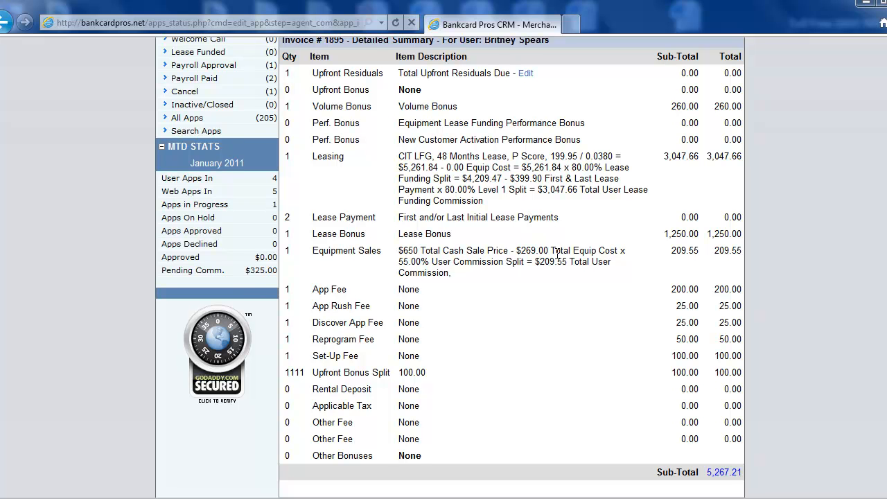
drag(430, 262, 400, 266)
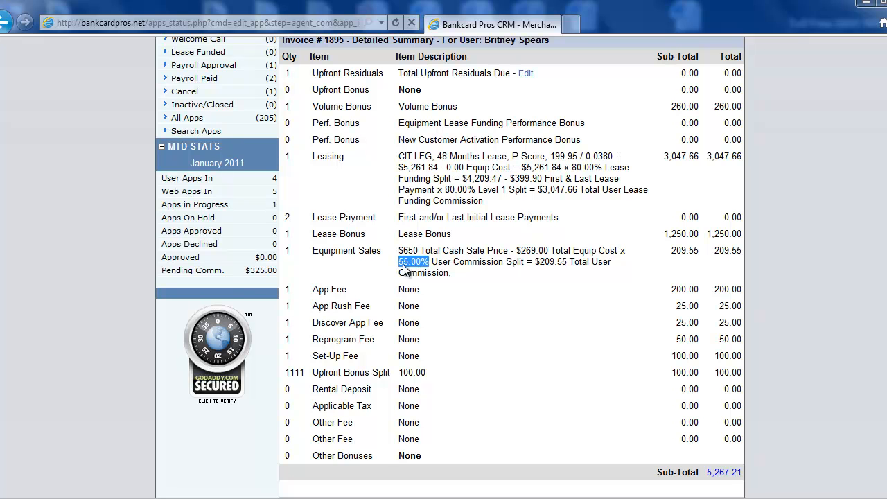
click(576, 265)
- Check the collected fee amounts and the sub-total of bonuses and commissions on the invoice
scroll(602, 325, down, 2)
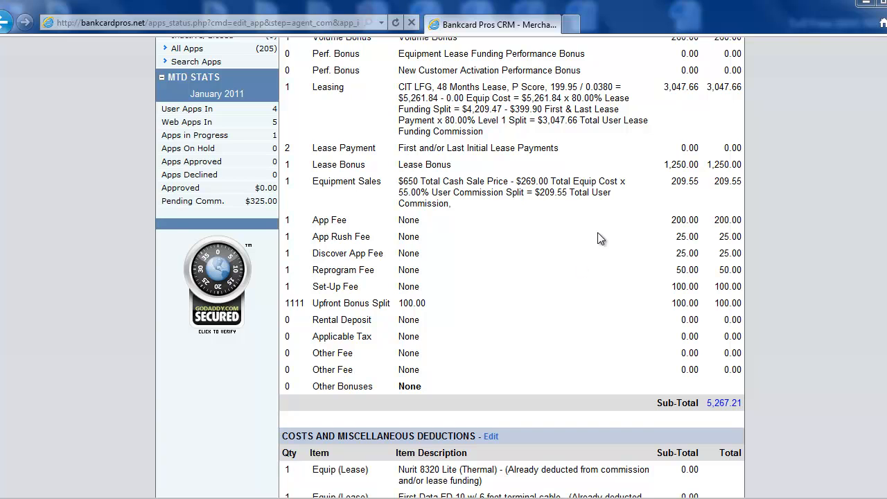
drag(673, 220, 703, 237)
click(707, 275)
scroll(689, 310, down, 2)
drag(709, 266, 728, 266)
- Review the invoice's costs and miscellaneous deductions, including equipment, supplies, shipping and tax, and the invoice total summary
scroll(614, 290, down, 2)
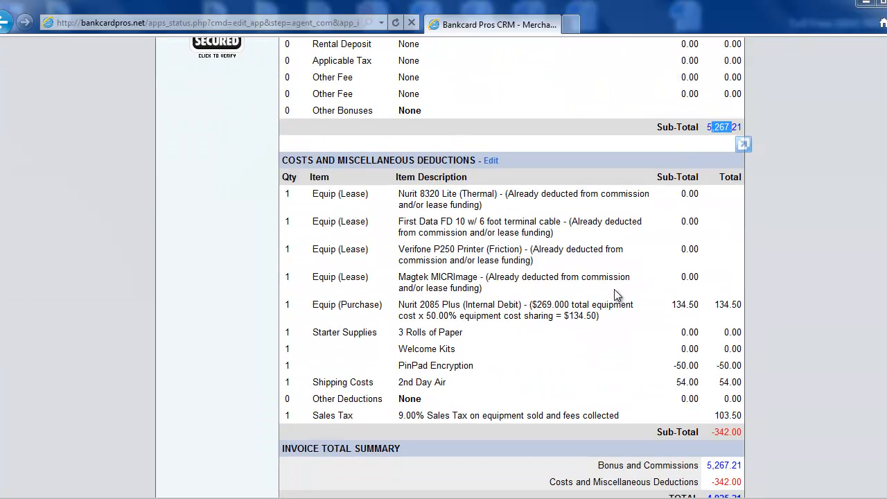
drag(727, 398, 308, 208)
click(529, 290)
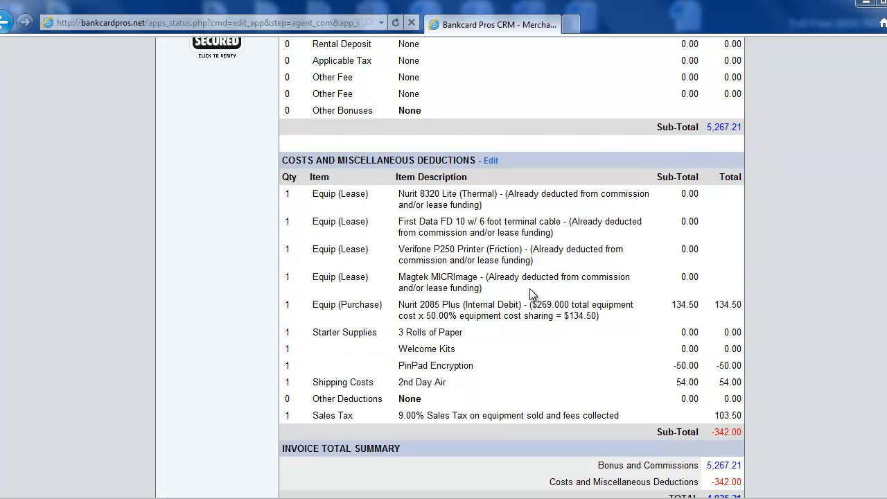
scroll(522, 334, down, 1)
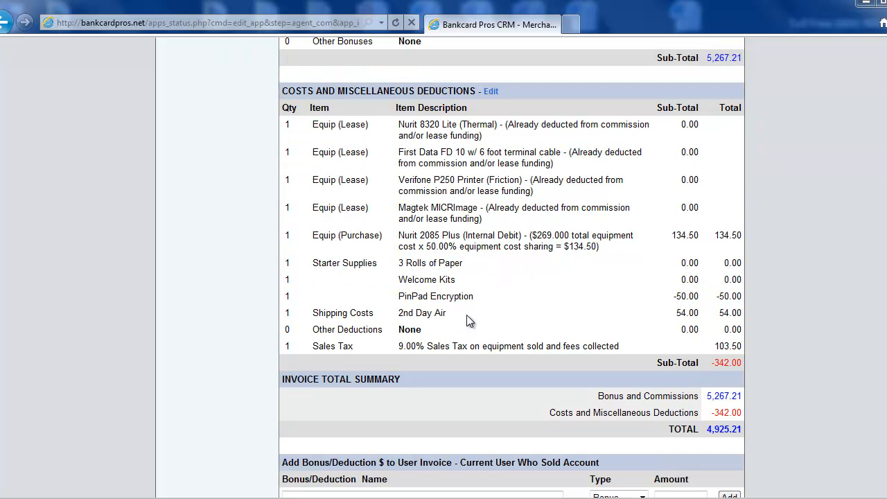
scroll(695, 369, down, 1)
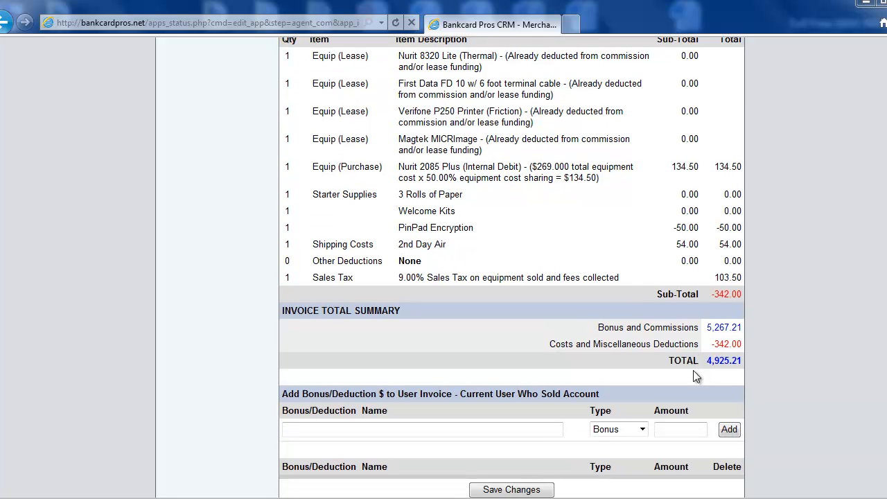
drag(734, 360, 638, 280)
scroll(781, 316, down, 1)
scroll(781, 317, up, 5)
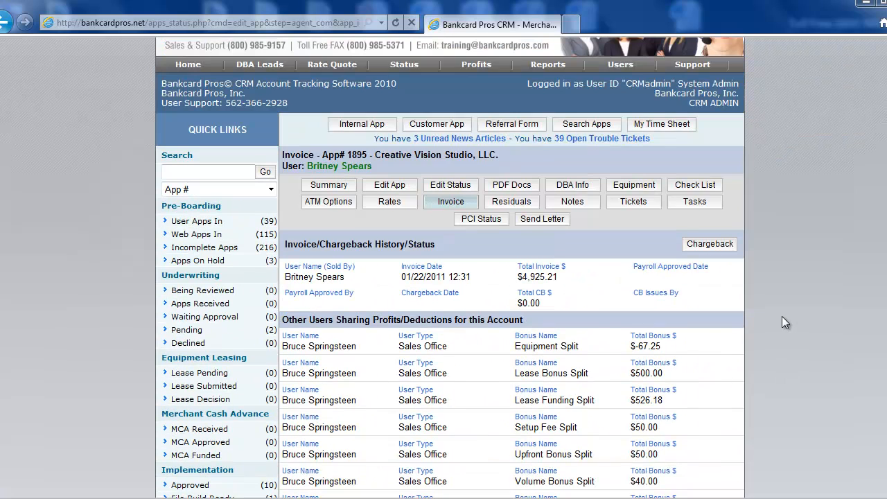